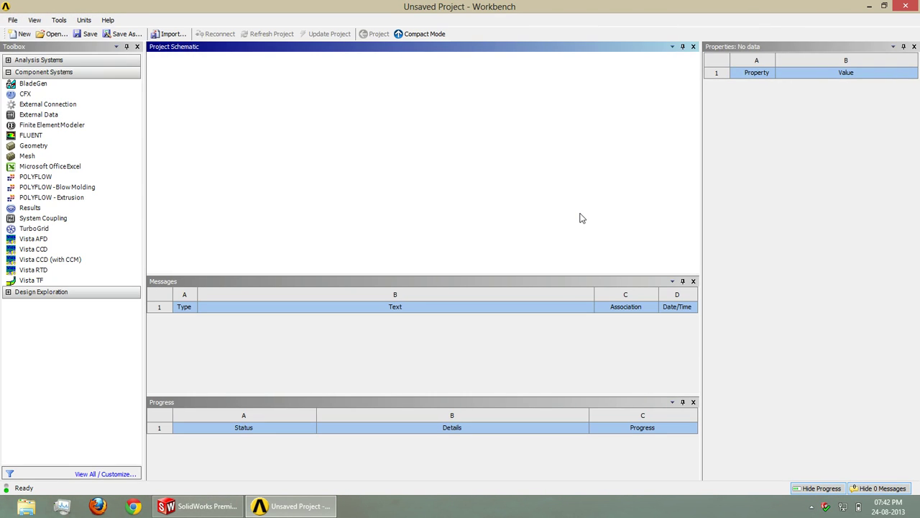
Step: Bring SolidWorks to the front and create a new Part document, Part1
click(230, 511)
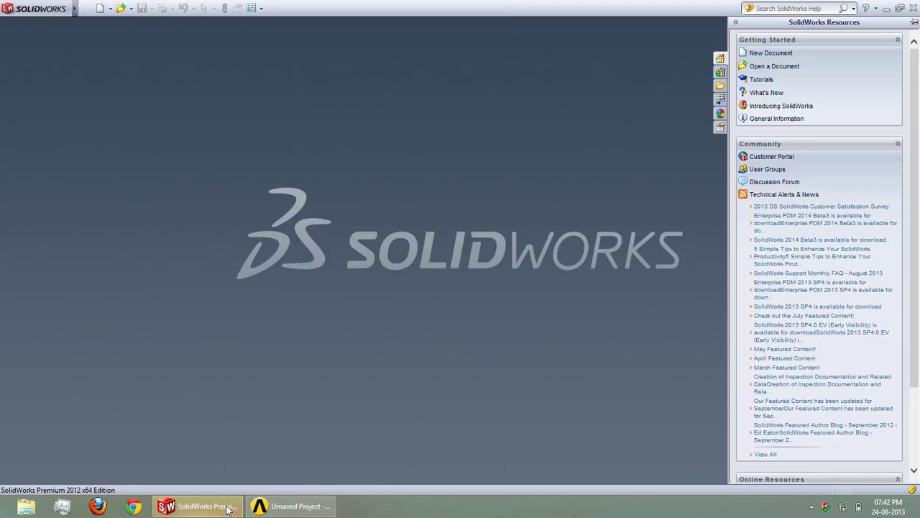
click(281, 509)
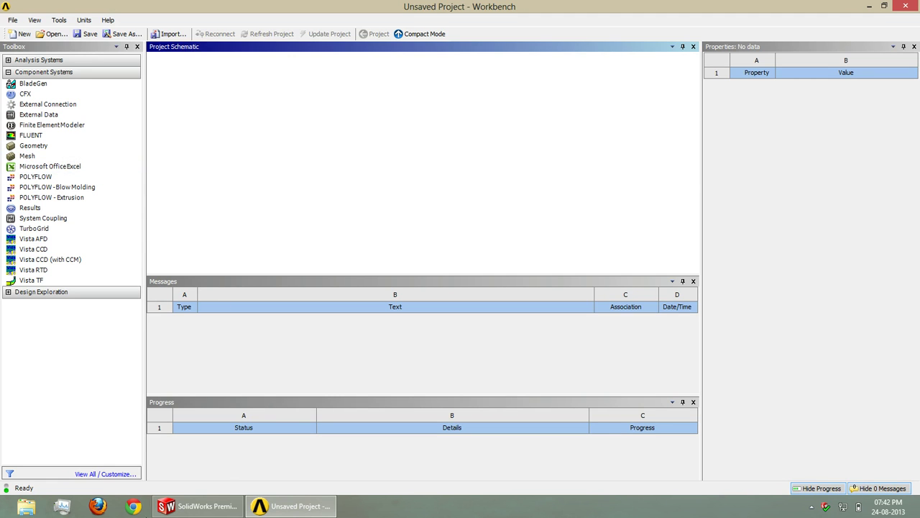
key(alt+Tab)
click(100, 12)
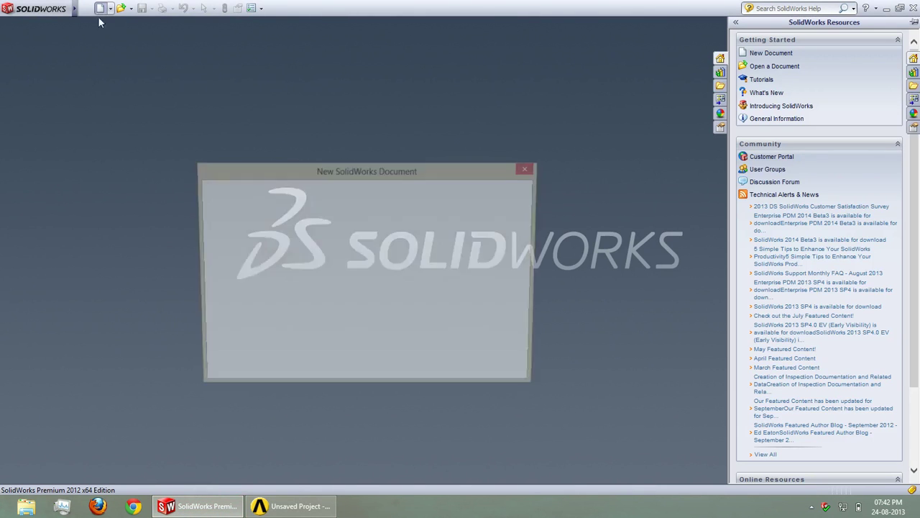
click(388, 375)
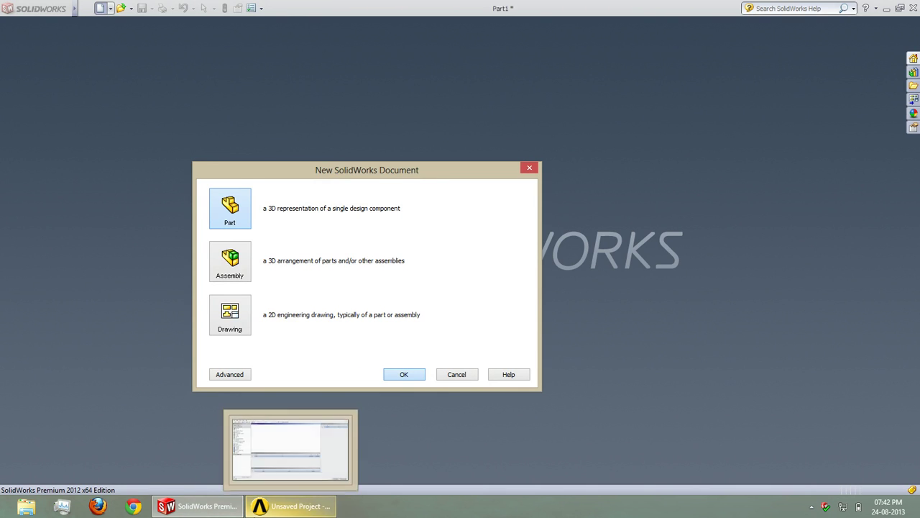
Step: Drag the Mesh component system onto the Workbench Project Schematic as a standalone system
click(291, 506)
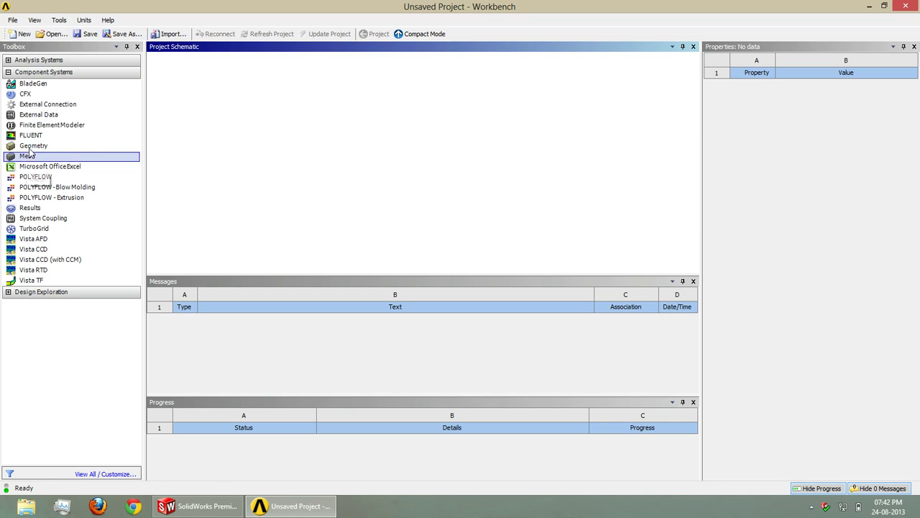
drag(100, 145, 79, 155)
drag(79, 155, 228, 91)
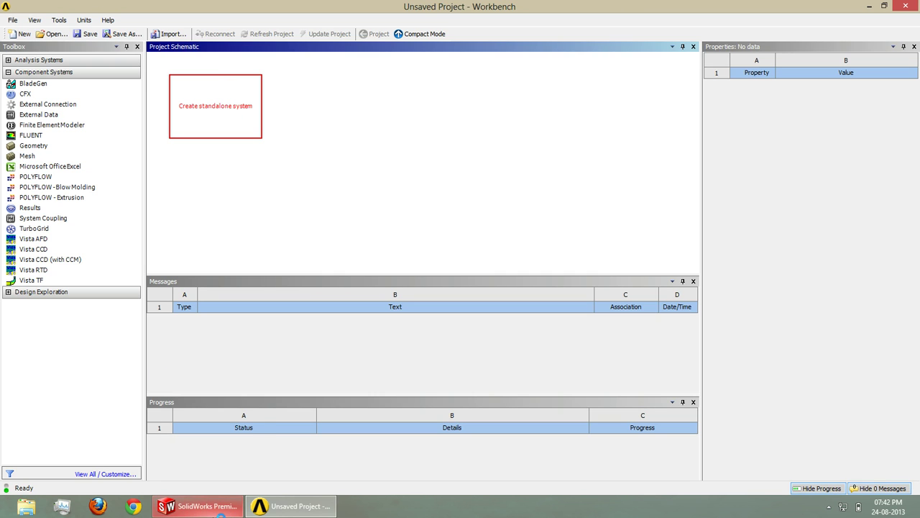
Step: On the Front Plane, sketch a center rectangle anchored at the origin
click(202, 509)
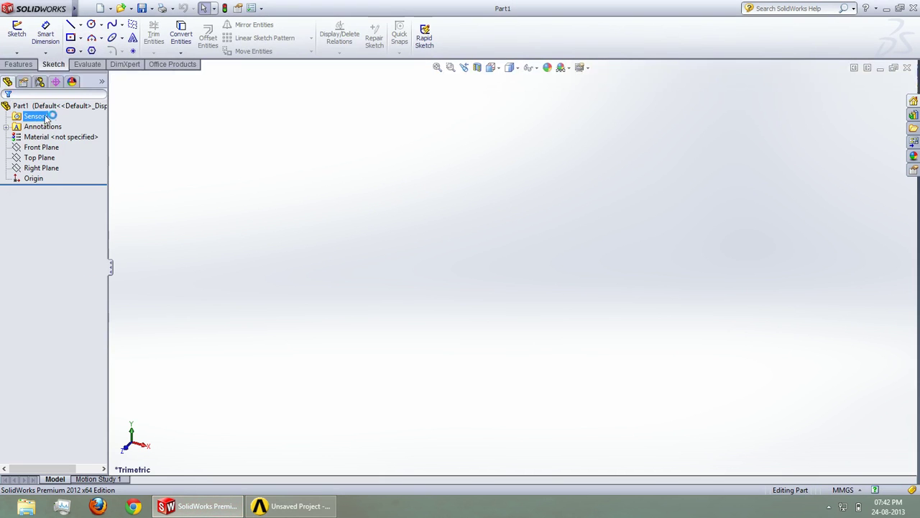
click(40, 148)
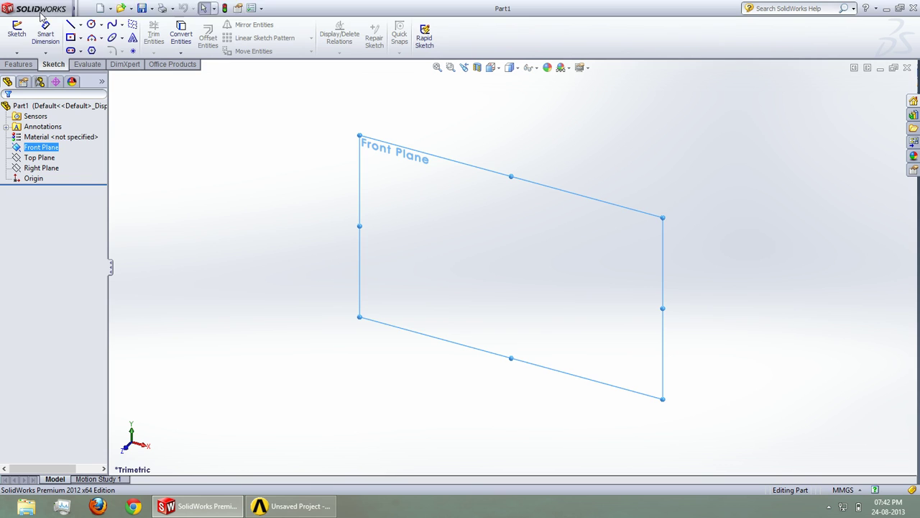
click(71, 38)
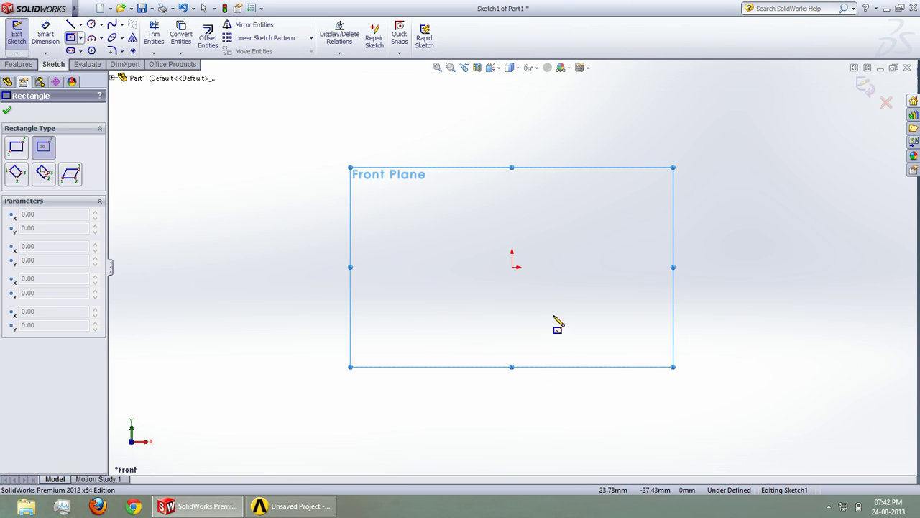
click(512, 267)
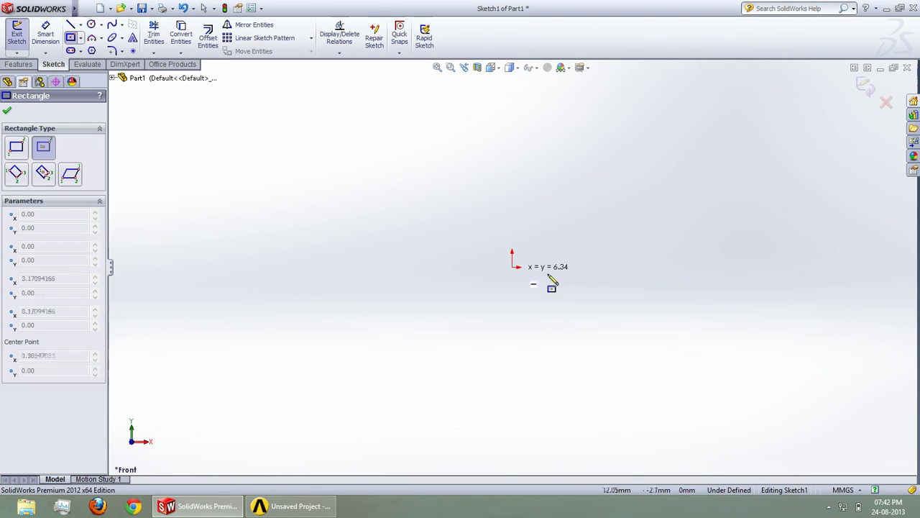
click(701, 374)
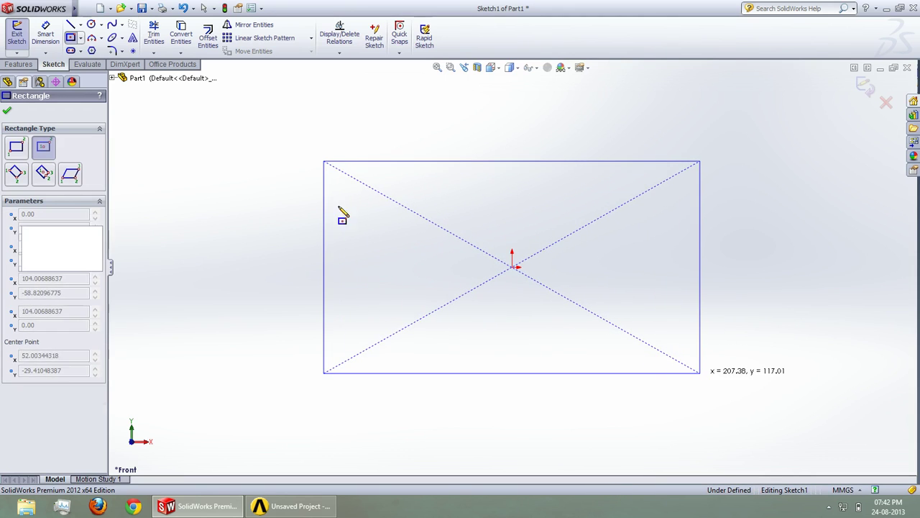
Step: Draw a circle centred on the origin inside the rectangle
click(92, 26)
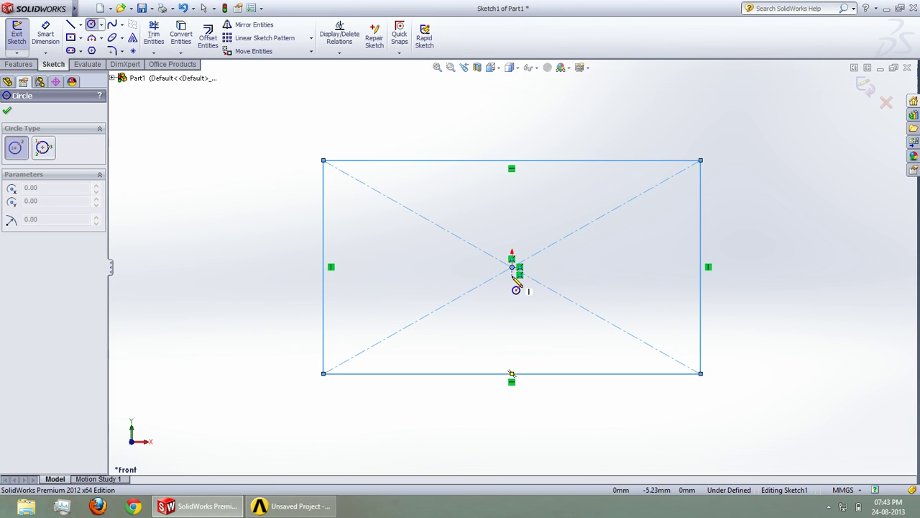
click(512, 266)
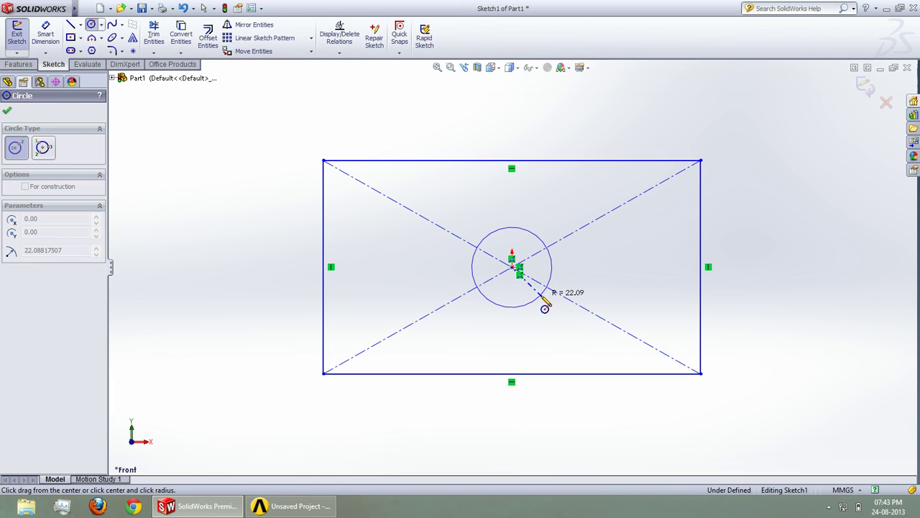
click(540, 295)
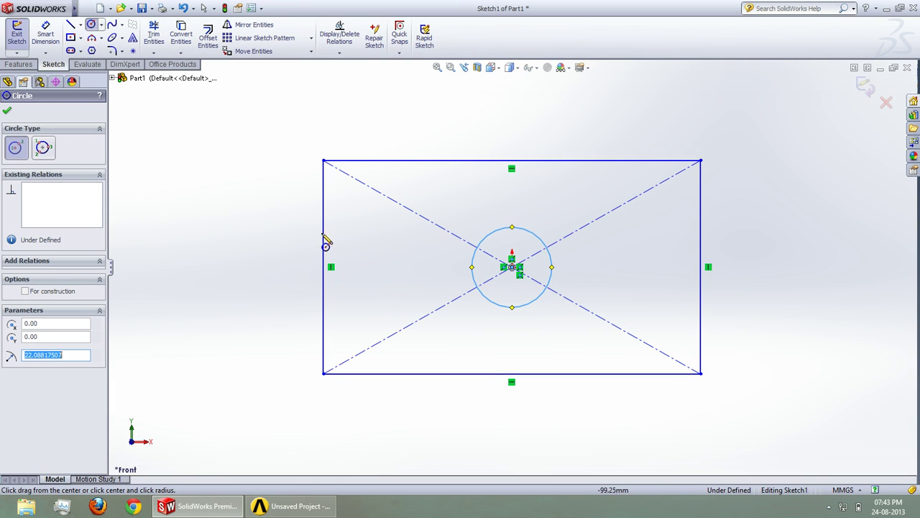
Step: Dimension the rectangle to 100 mm height and 250 mm width
click(61, 40)
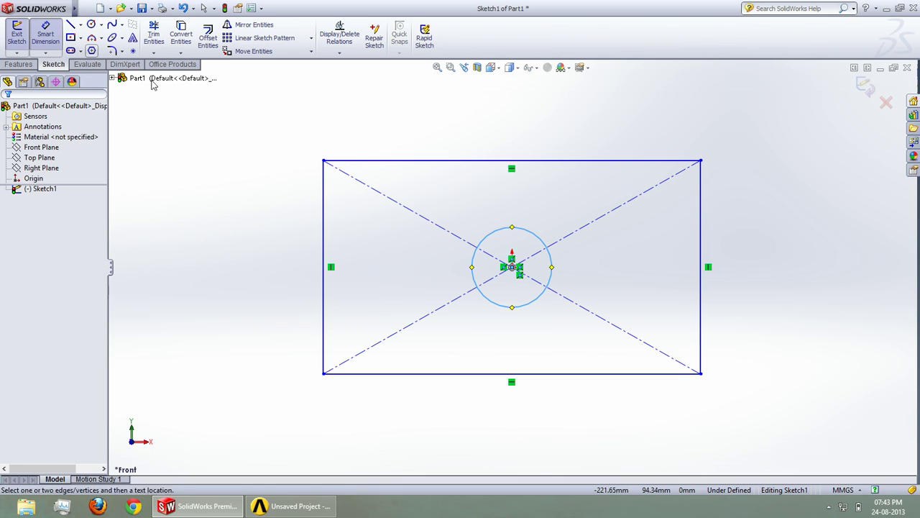
click(304, 236)
click(225, 248)
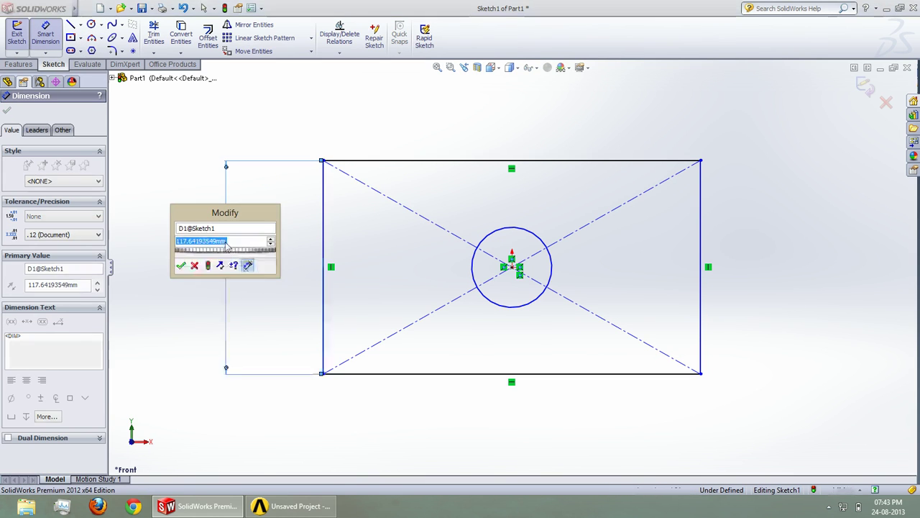
text(100)
key(Return)
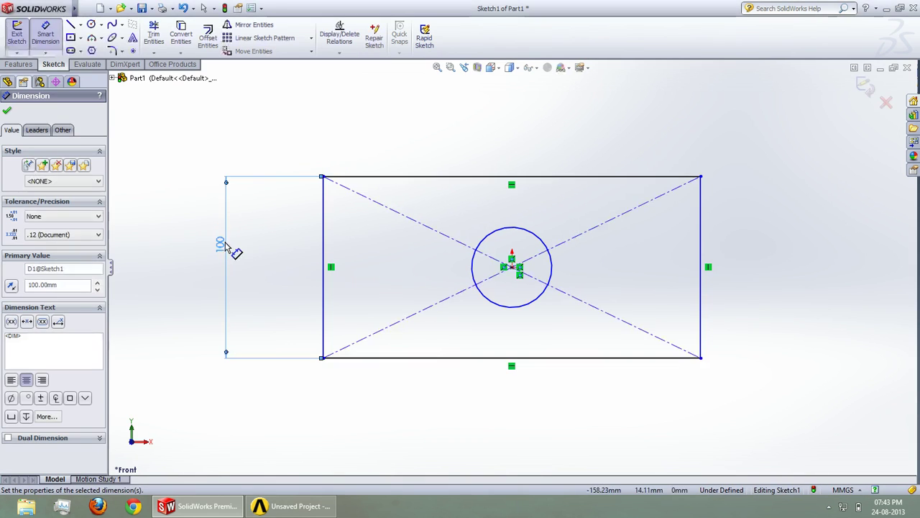
click(527, 173)
click(530, 151)
text(250)
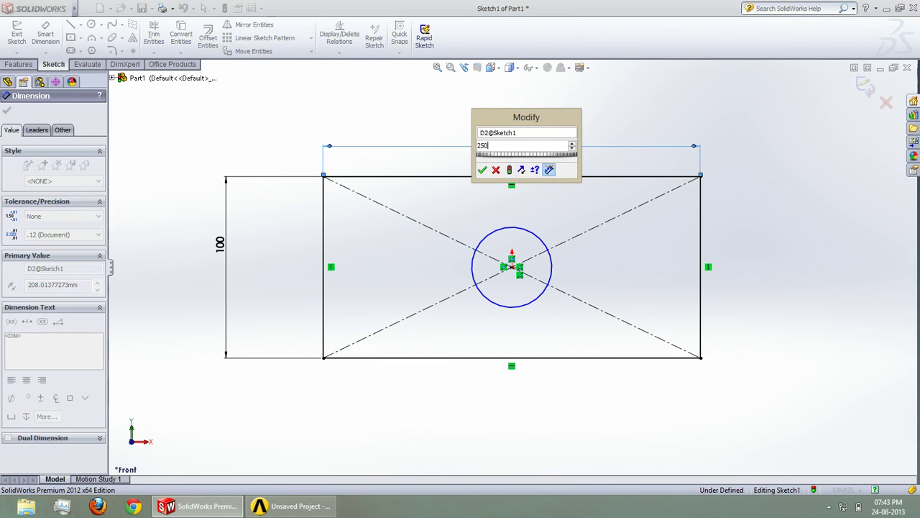
key(Return)
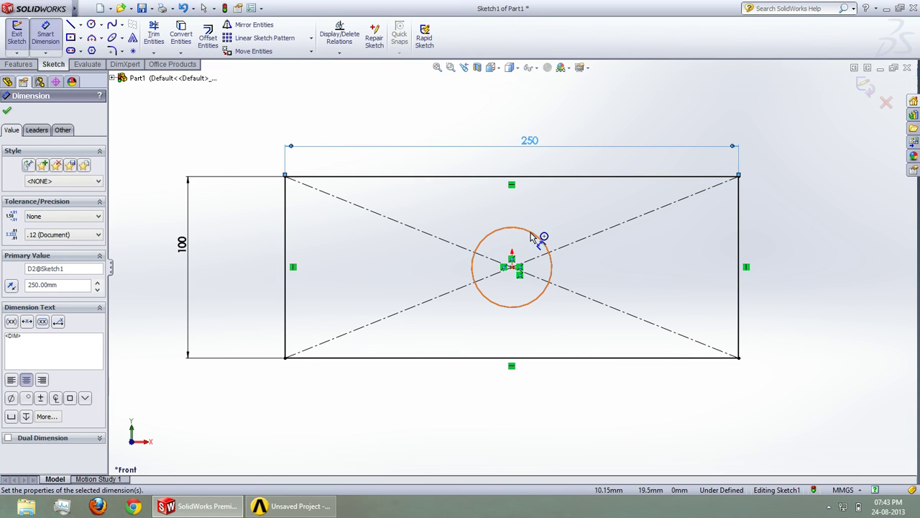
Step: Set the central circle's diameter to 10 mm
click(533, 237)
click(622, 128)
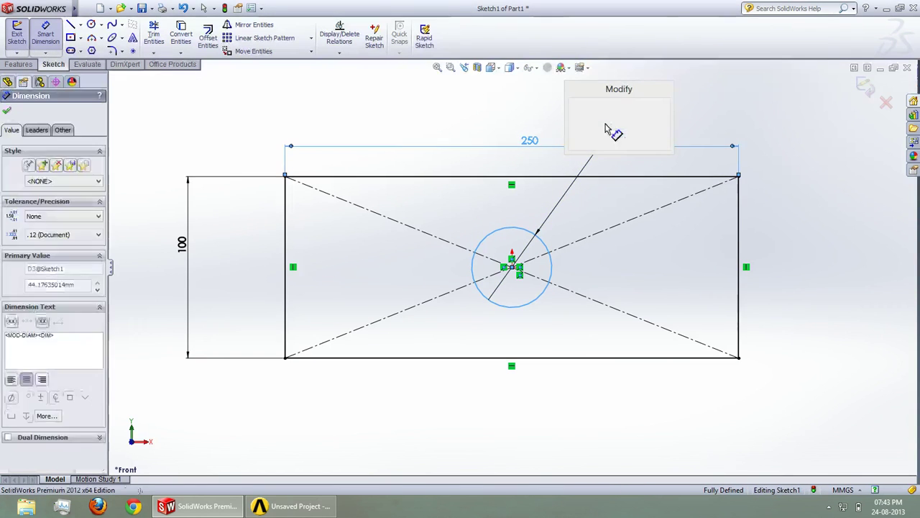
text(50)
key(BackSpace)
key(BackSpace)
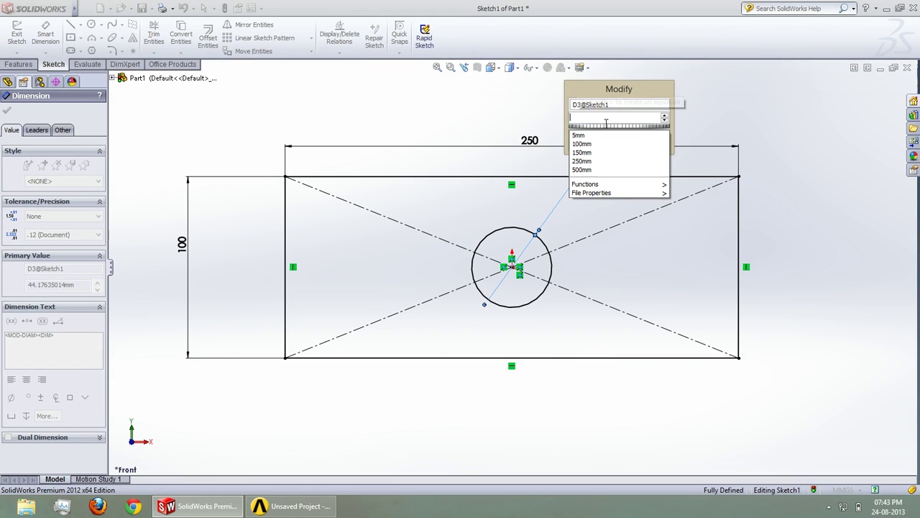
text(10)
key(Return)
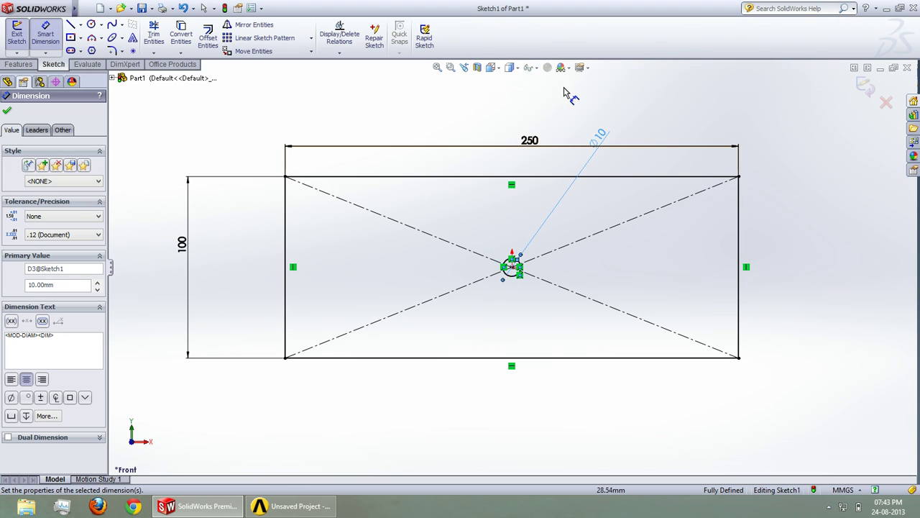
Step: Exit the sketch and create Surface-Plane1, a planar surface bounded by Sketch1
click(867, 86)
click(866, 87)
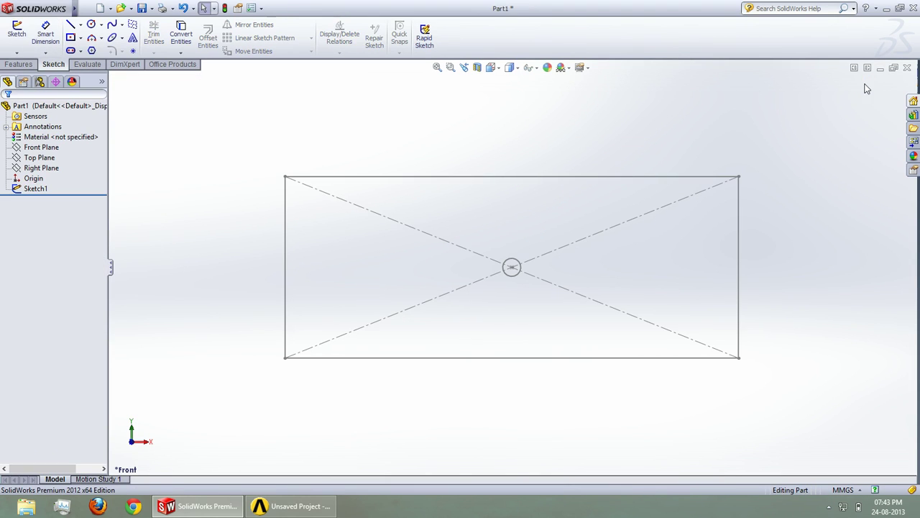
mouse_move(60, 3)
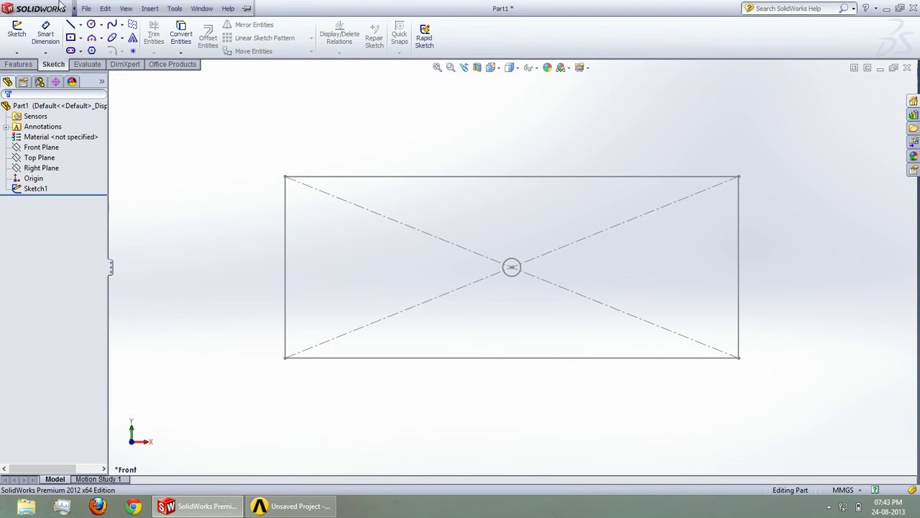
click(148, 9)
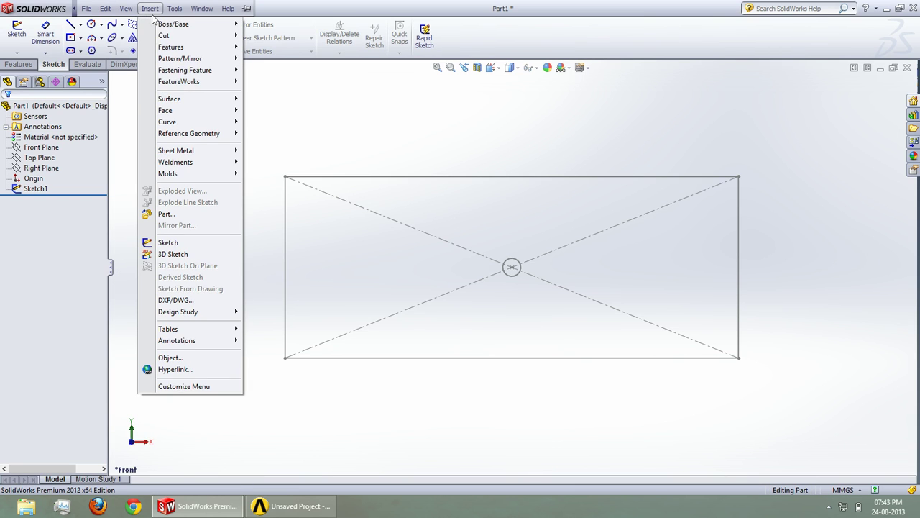
mouse_move(163, 100)
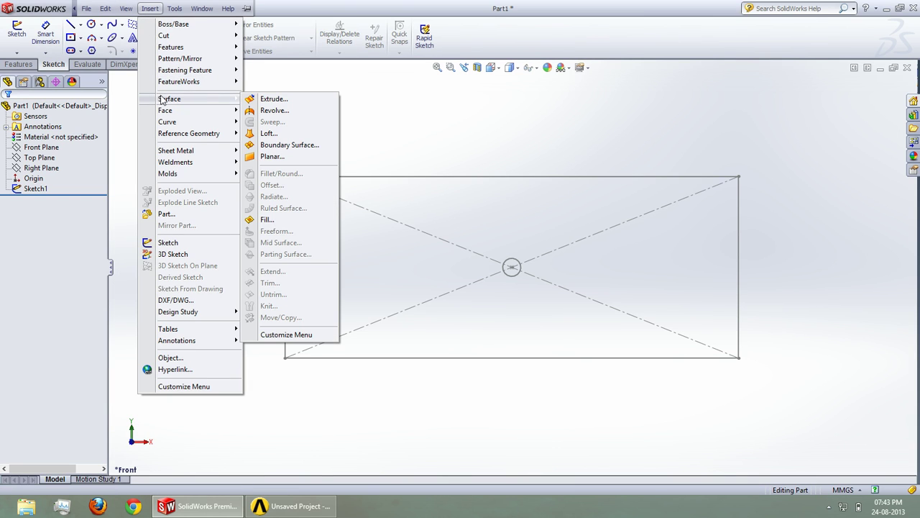
click(259, 158)
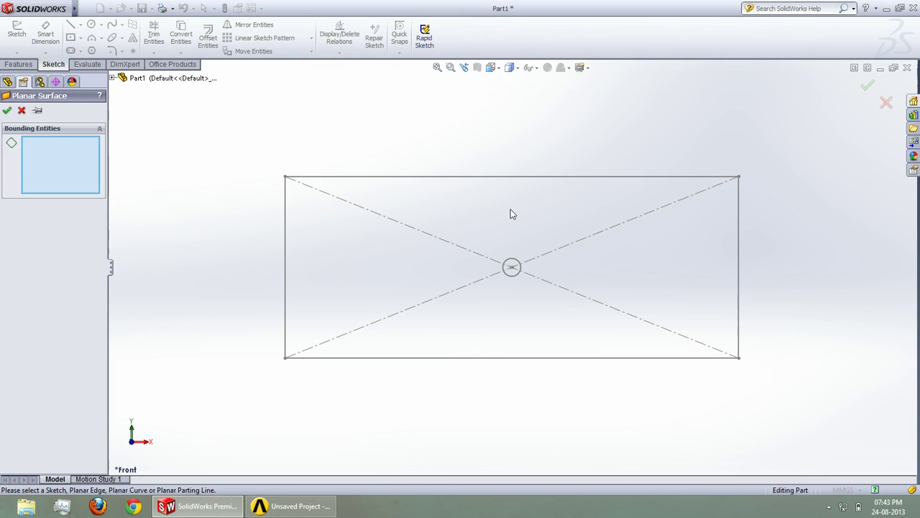
click(512, 259)
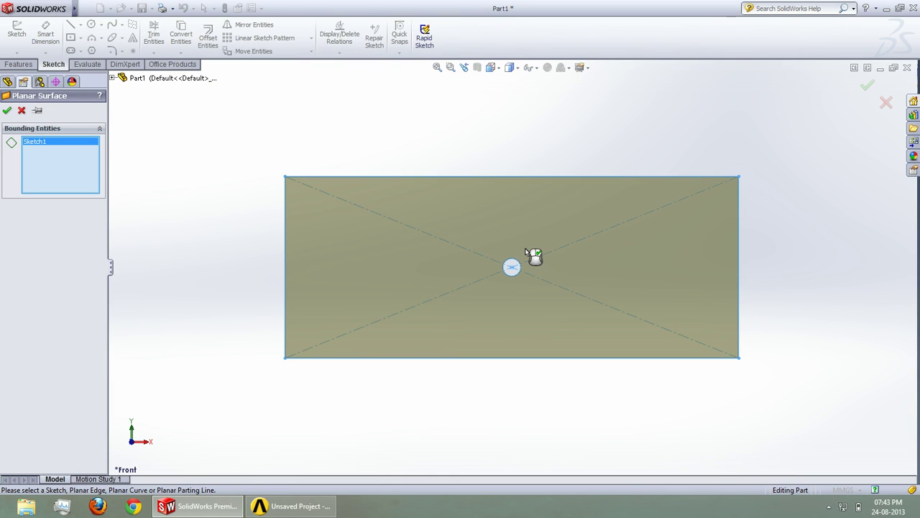
right_click(525, 250)
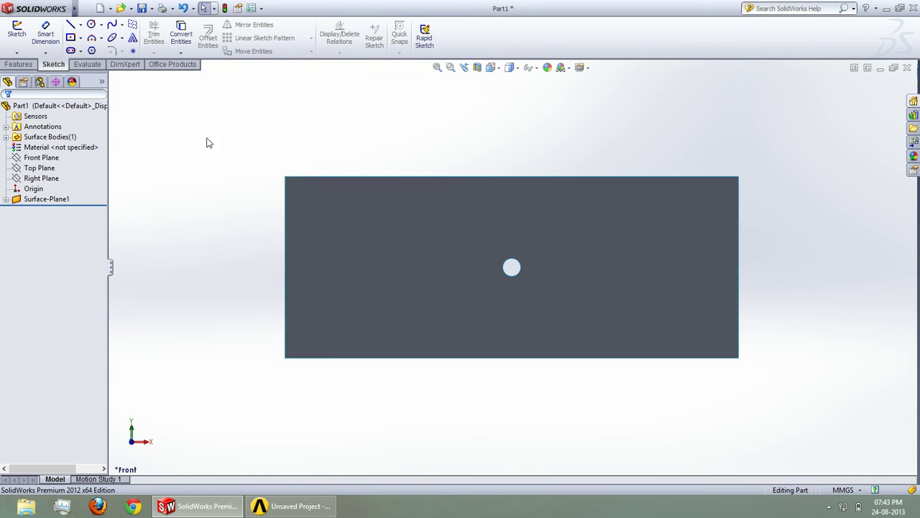
Step: Save the plate as a Parasolid (*.x_t) file named Part1 in the Paricle folder
click(151, 8)
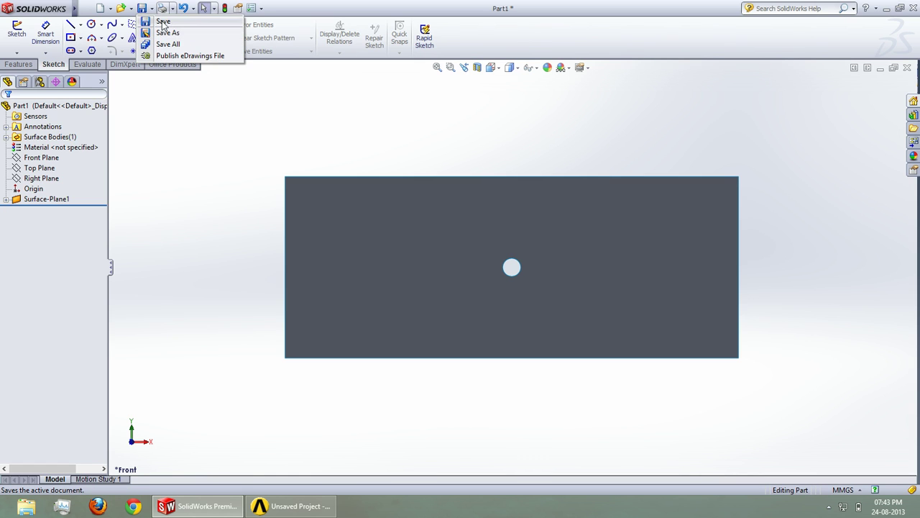
click(165, 33)
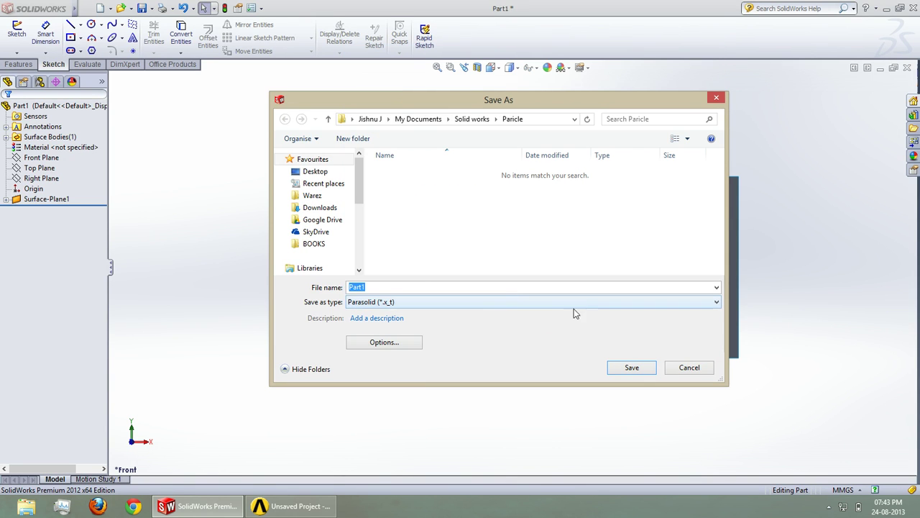
click(632, 367)
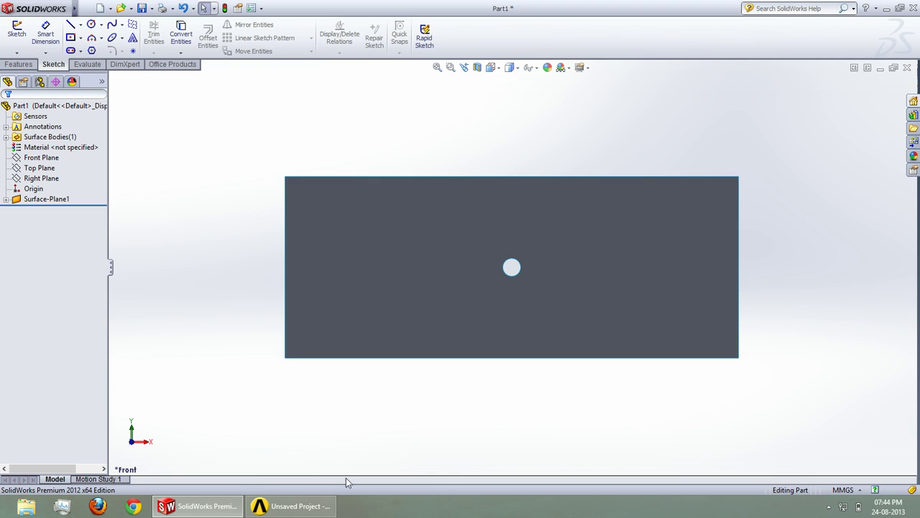
Step: Browse for geometry to import into the Geometry cell, reaching the Documents library
click(290, 506)
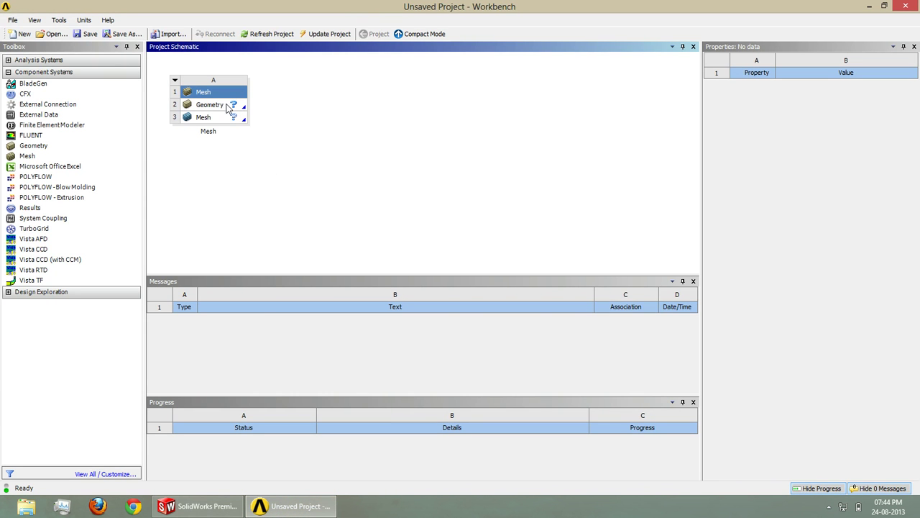
right_click(227, 107)
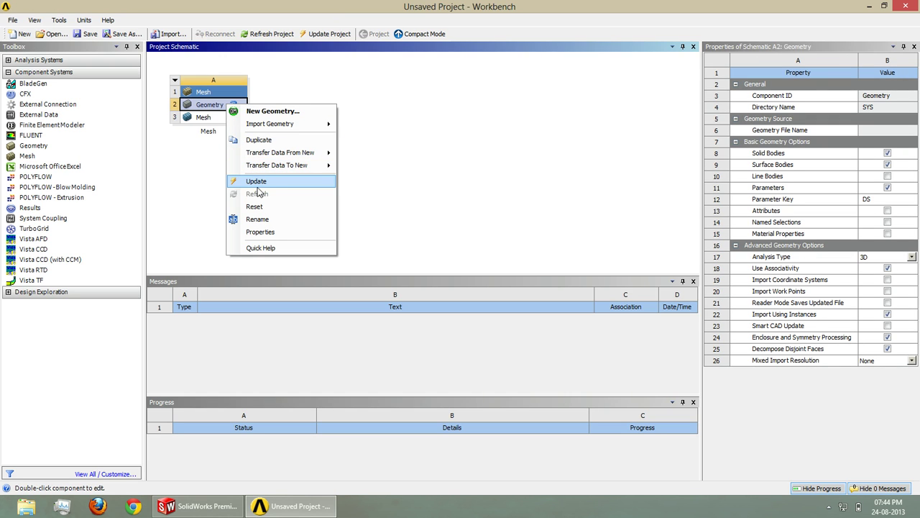
mouse_move(280, 127)
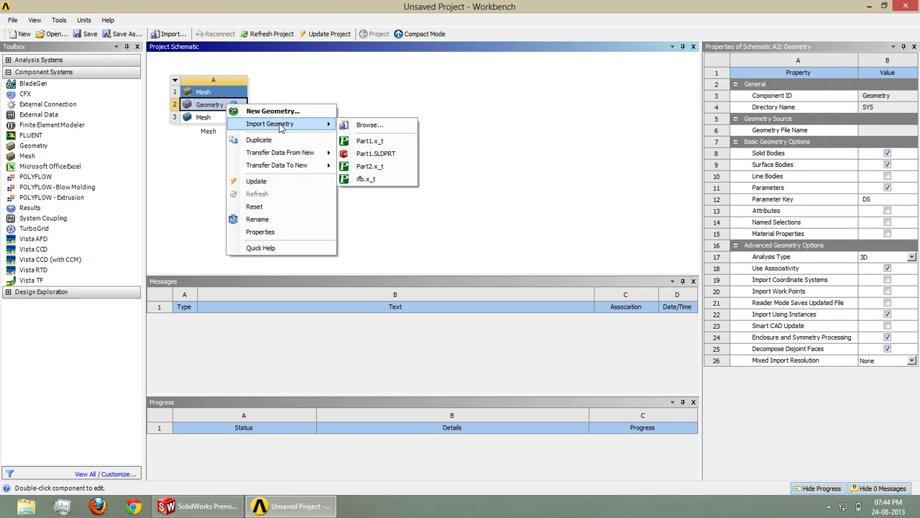
click(348, 126)
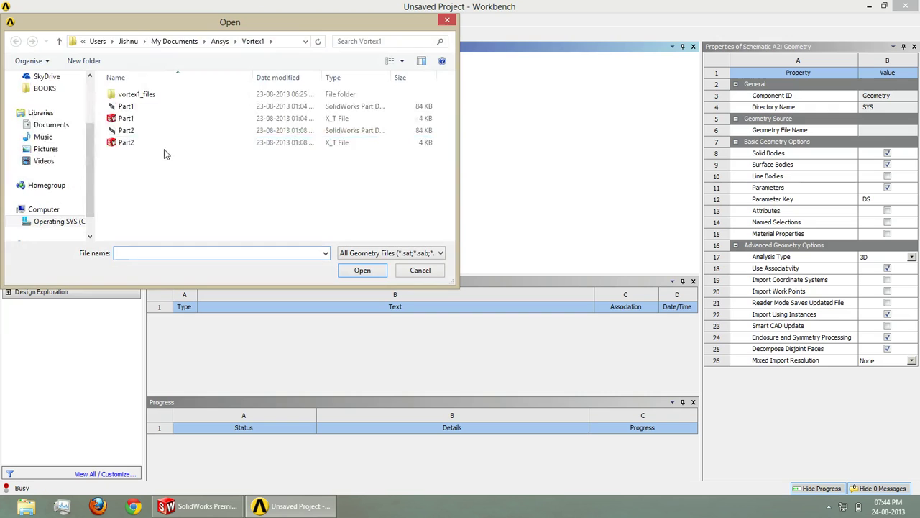
click(171, 41)
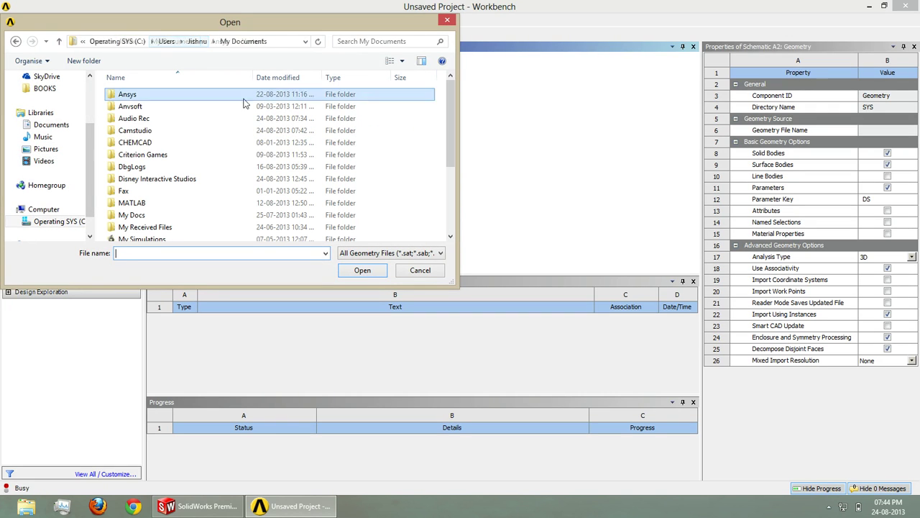
click(183, 94)
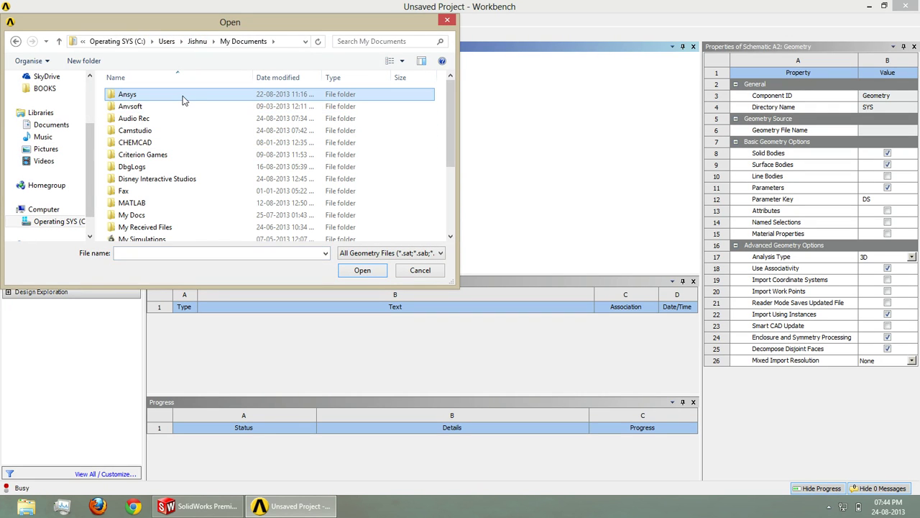
click(57, 220)
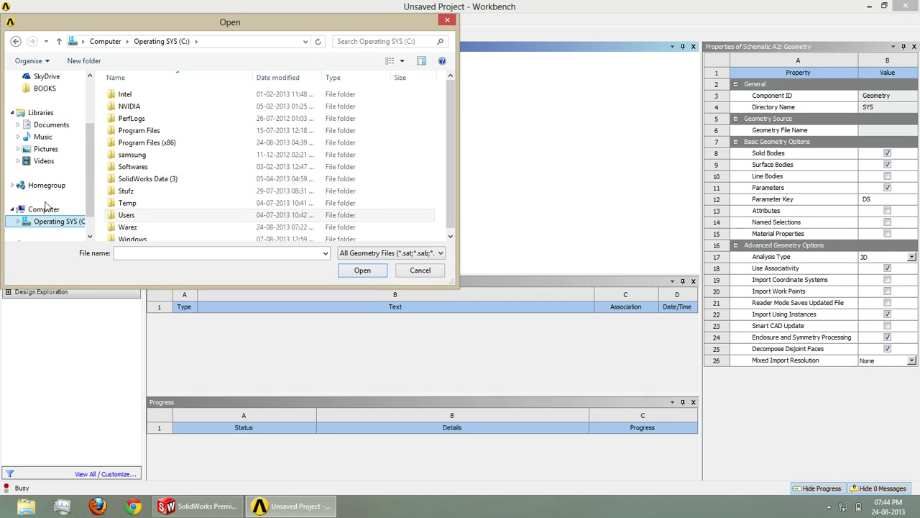
click(51, 124)
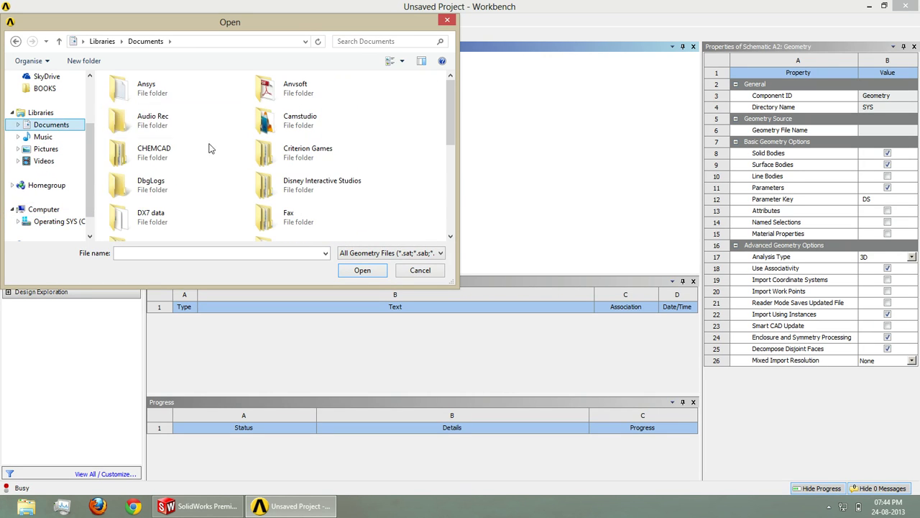
Step: Import Solid works\Paricle\Part1.x_t as geometry and launch the Meshing editor
scroll(233, 207, down, 3)
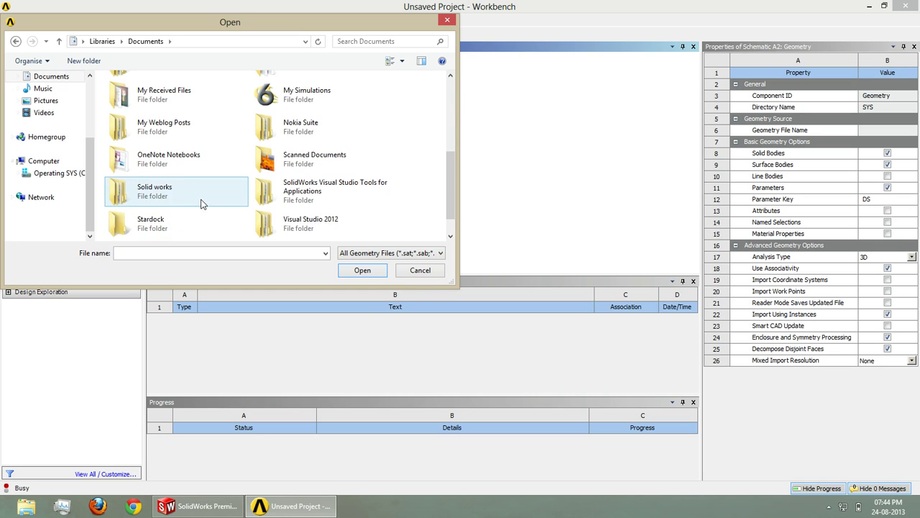
double_click(201, 205)
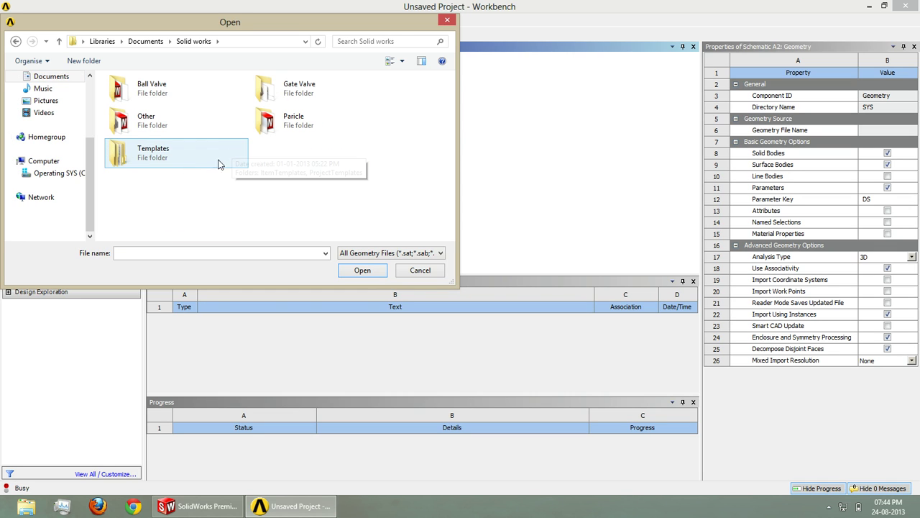
double_click(282, 133)
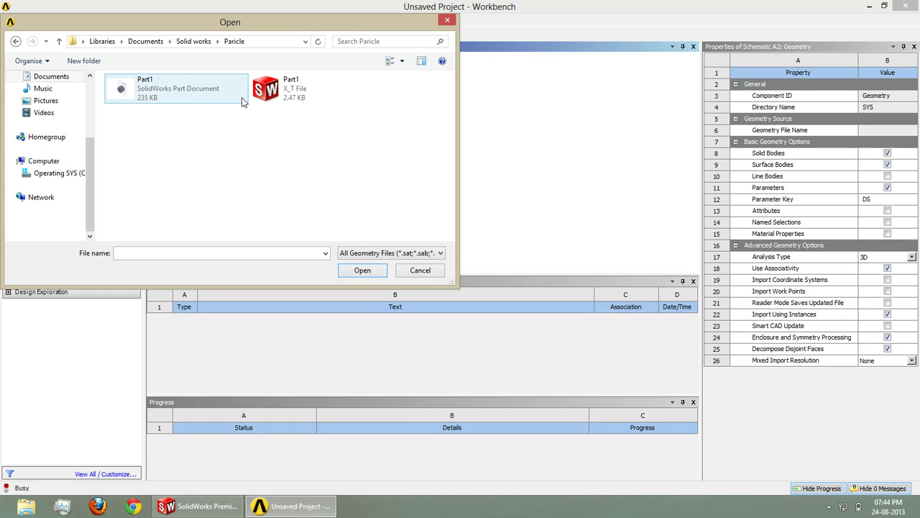
double_click(277, 92)
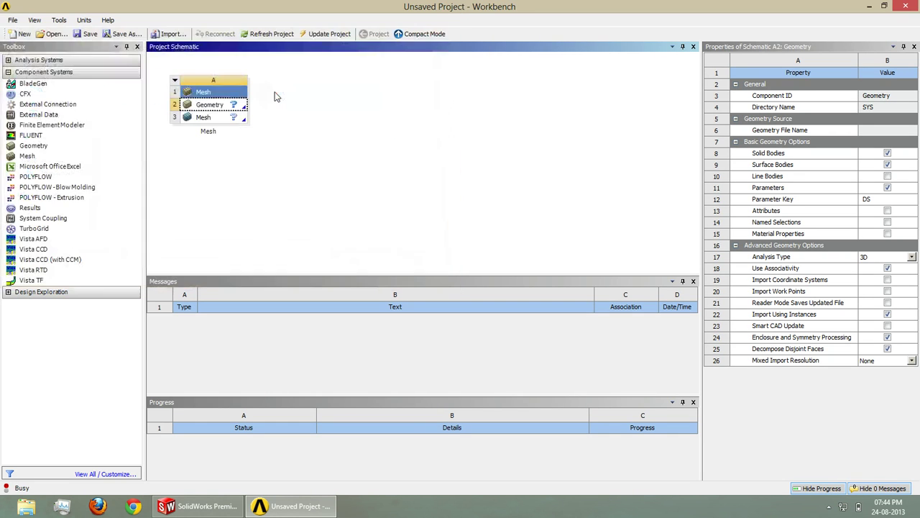
double_click(209, 117)
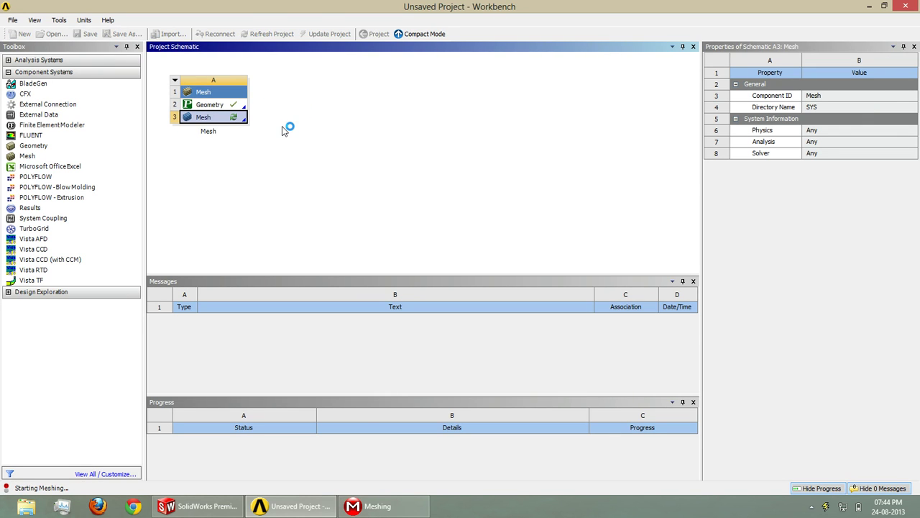
Step: Close SolidWorks without saving the part
key(alt+Tab)
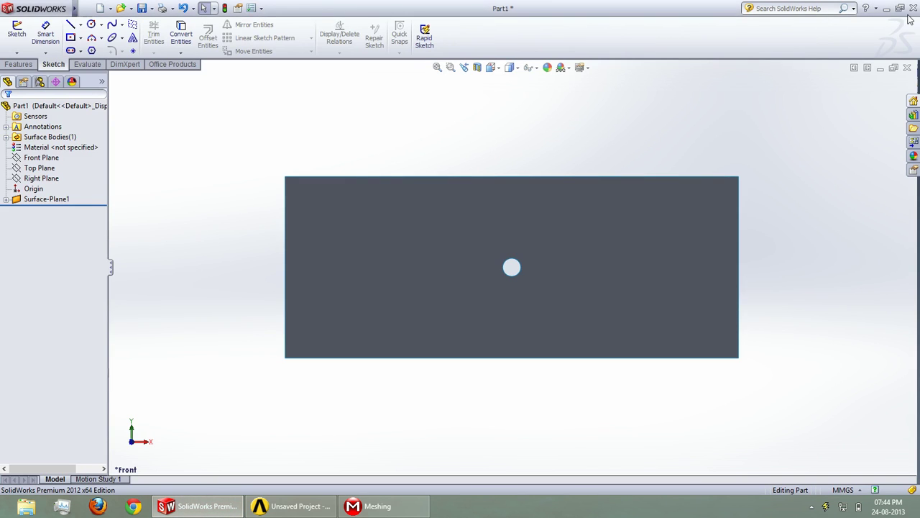
click(913, 7)
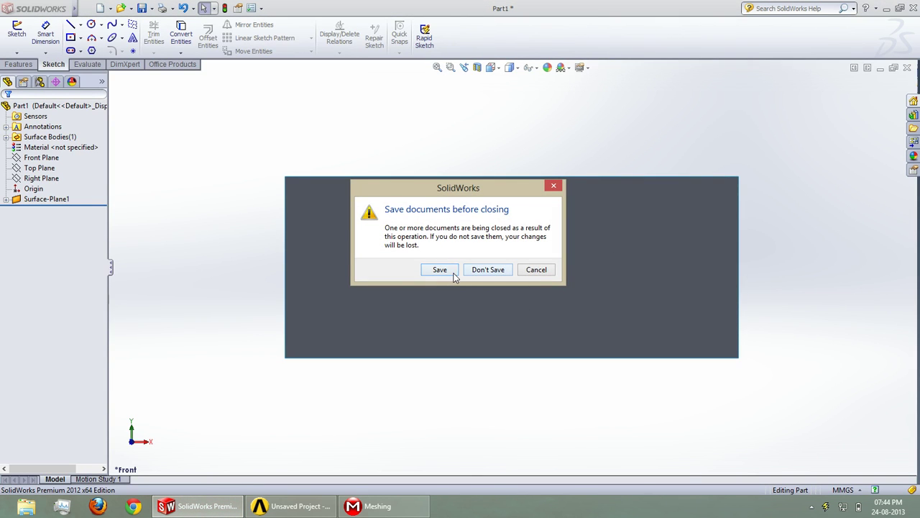
click(538, 276)
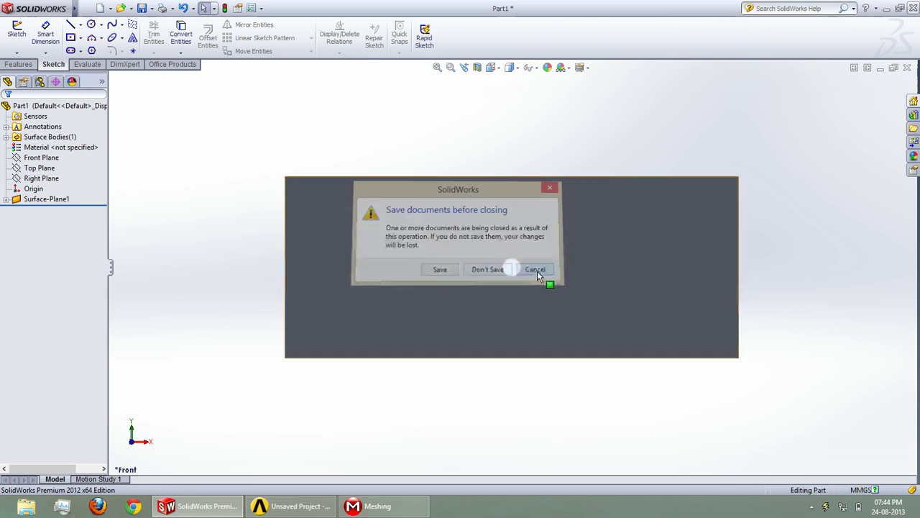
click(913, 8)
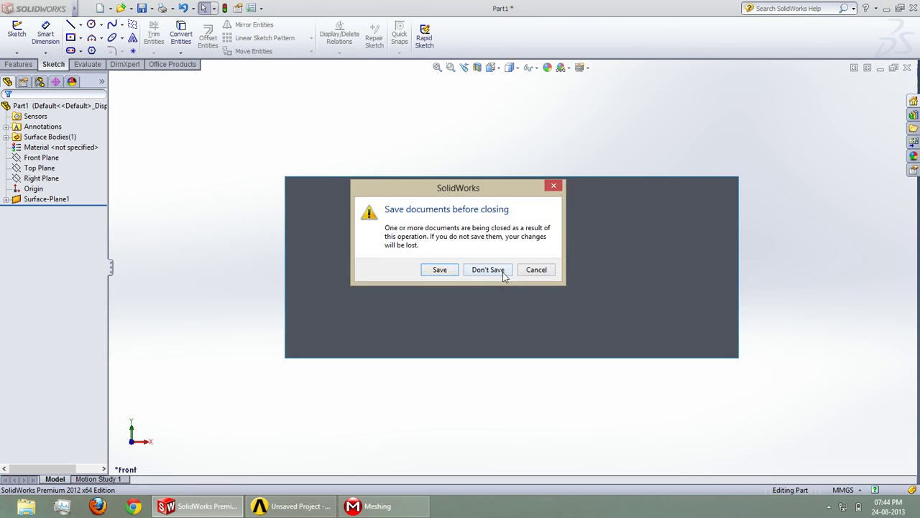
click(503, 270)
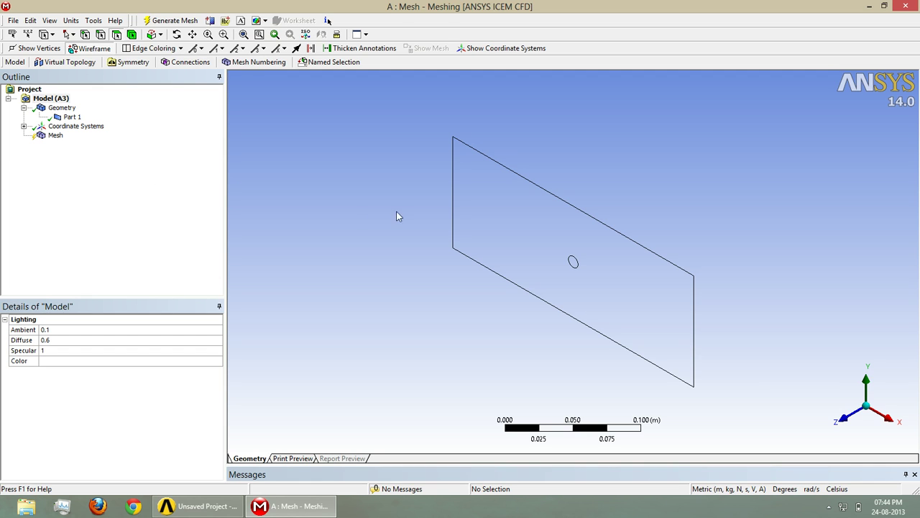
Step: View the plate from the front, set Physics Preference to CFD, and generate the mesh
click(886, 404)
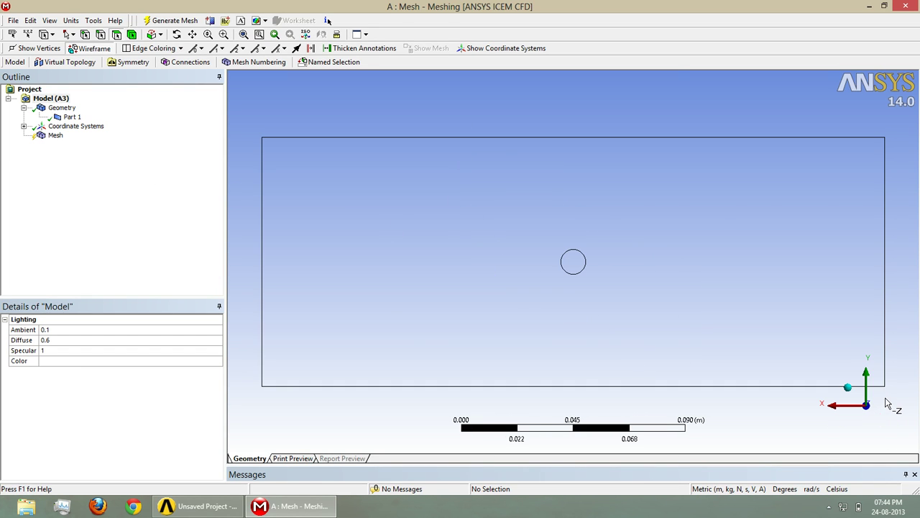
click(53, 135)
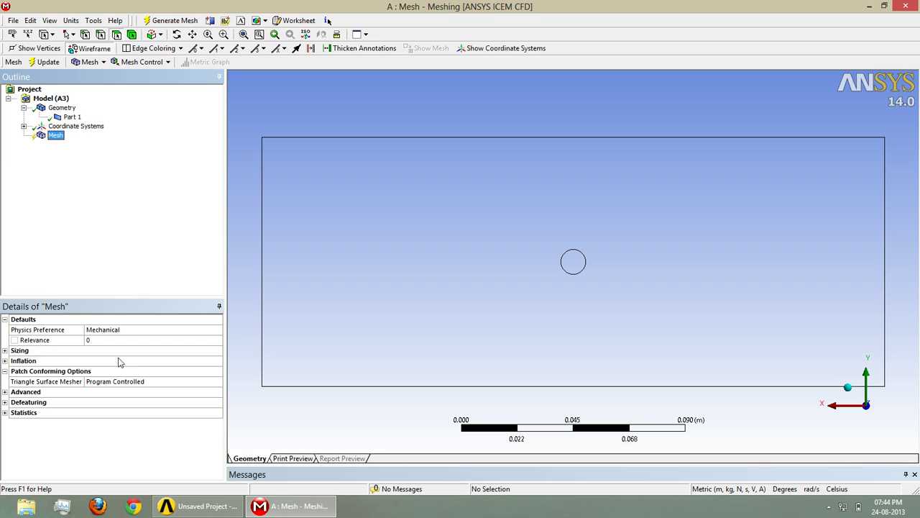
click(218, 329)
click(217, 330)
click(205, 355)
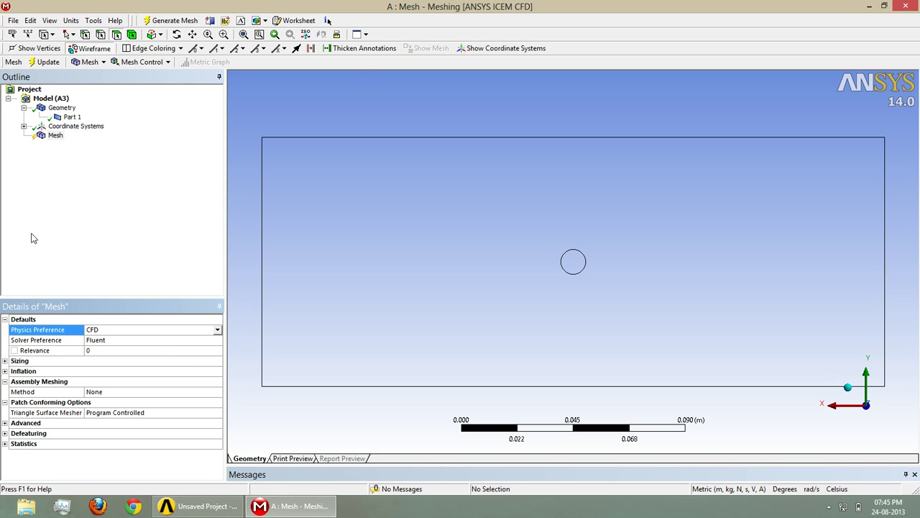
click(47, 63)
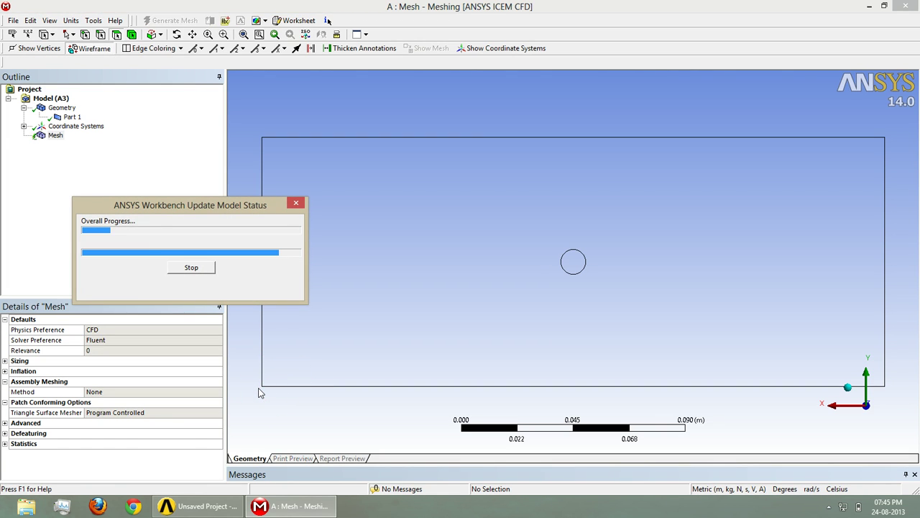
click(270, 392)
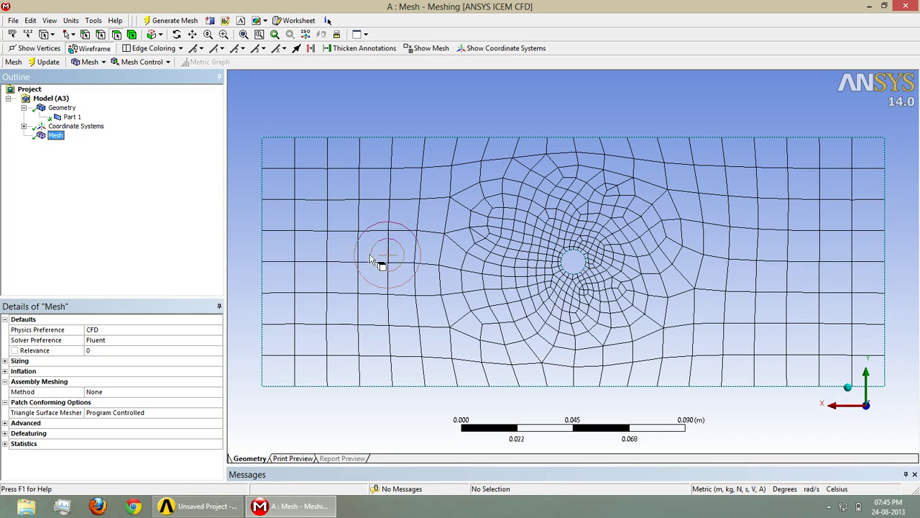
Step: Add a Method control scoped to the plate body and set it to Triangles
right_click(51, 138)
mouse_move(140, 141)
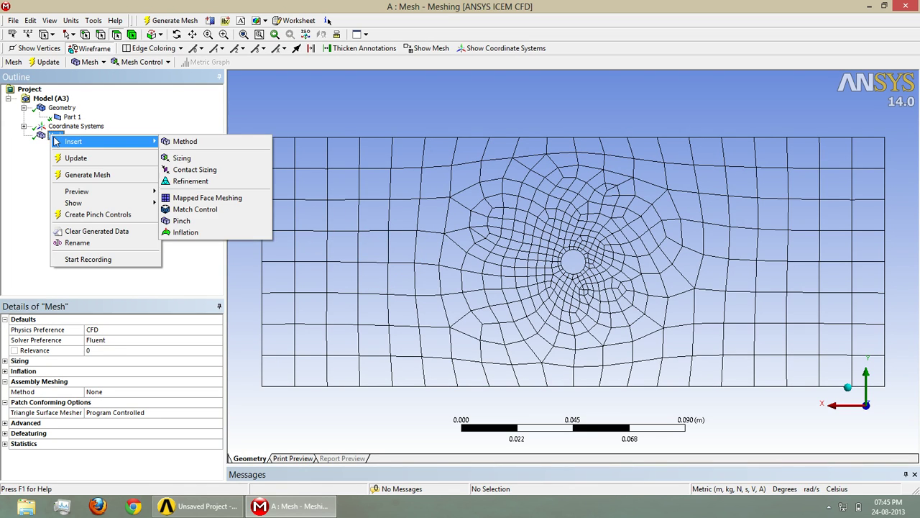
click(185, 144)
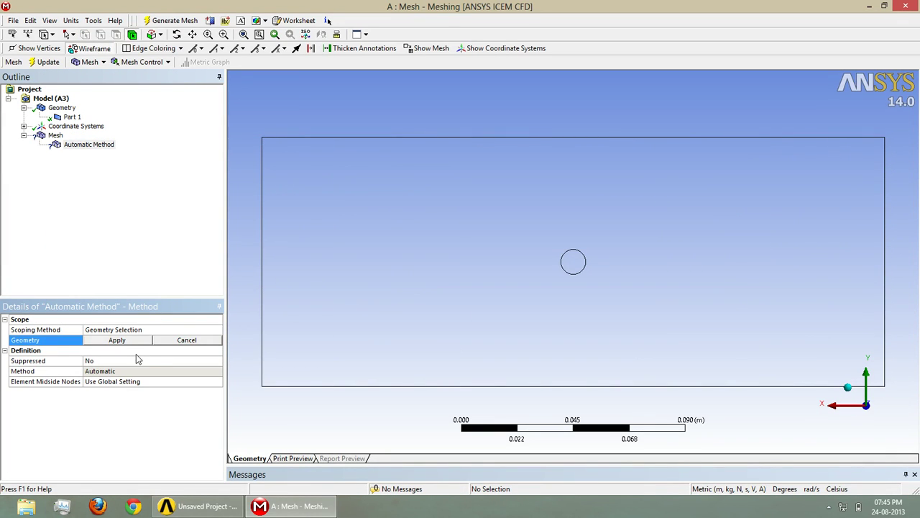
click(321, 289)
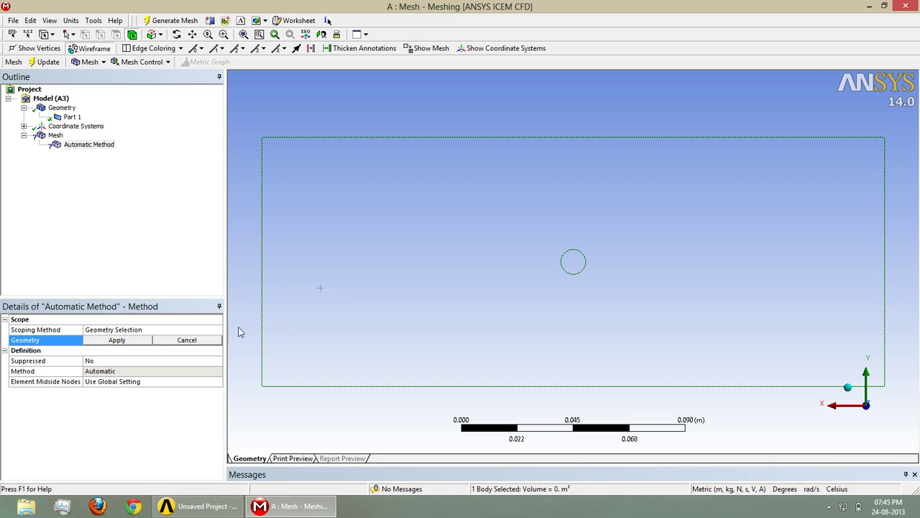
click(117, 340)
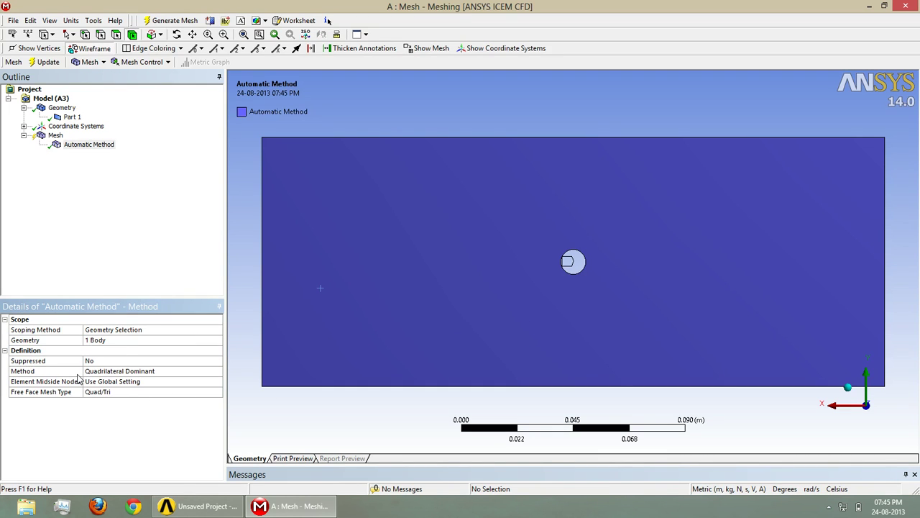
click(209, 373)
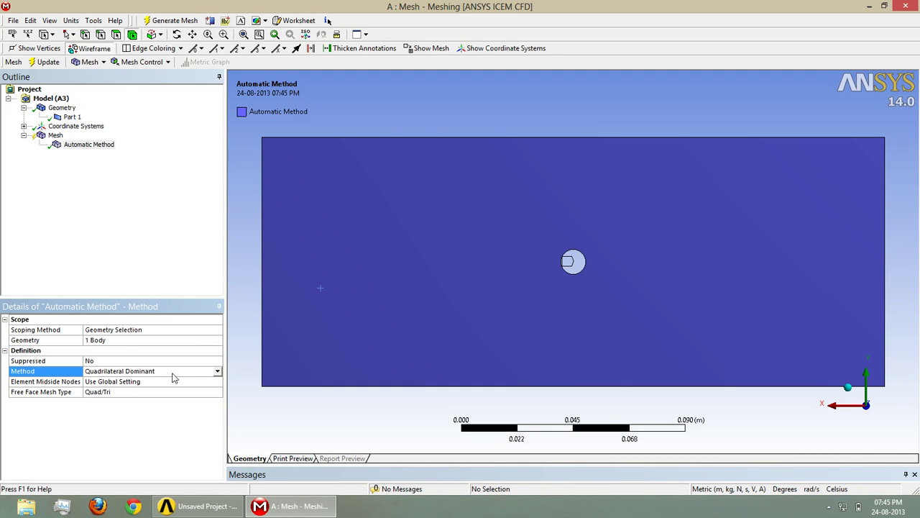
click(218, 372)
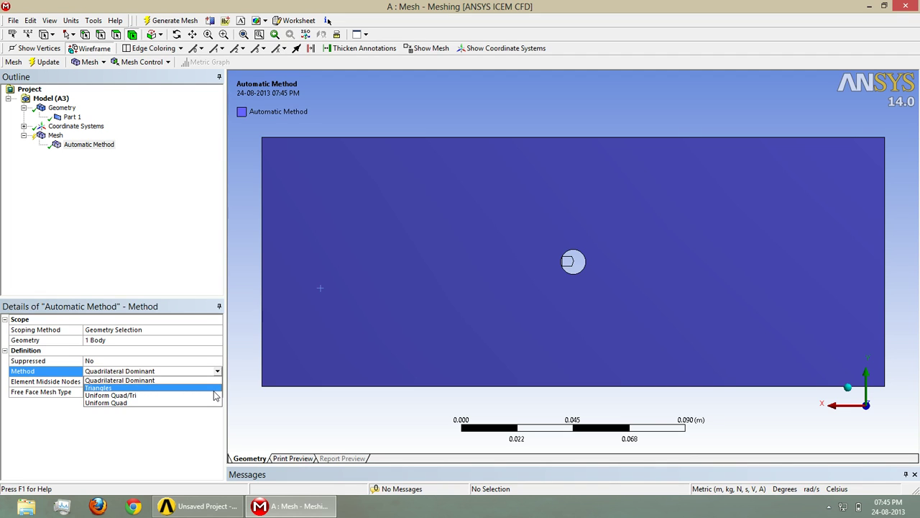
click(214, 388)
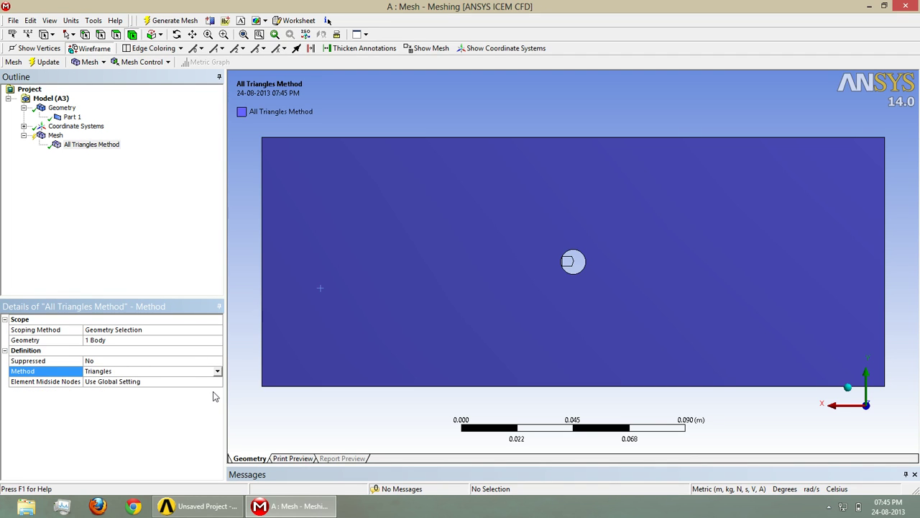
click(40, 138)
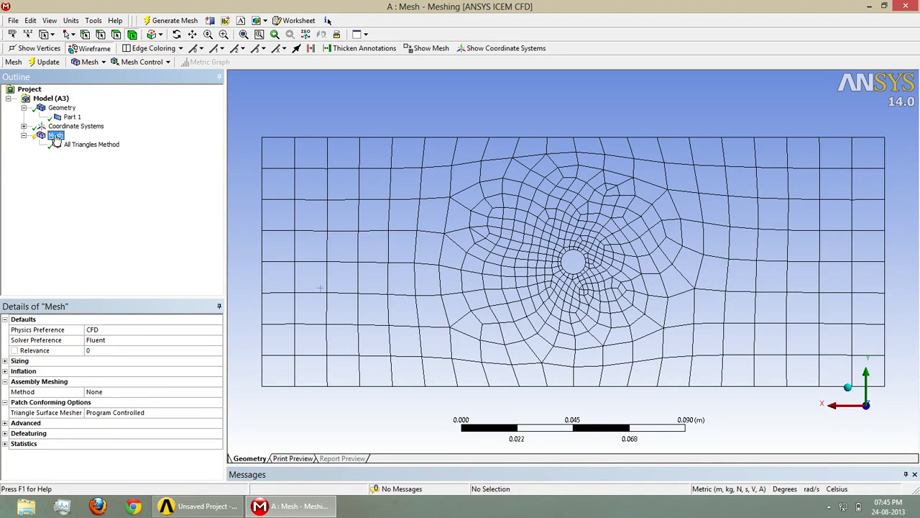
Step: Insert an Inflation control on the mesh with the plate face as its geometry
right_click(57, 138)
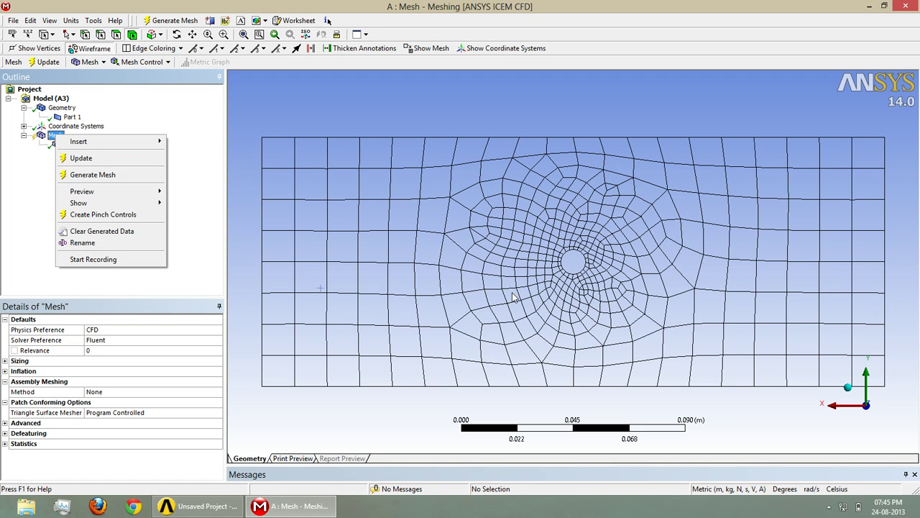
mouse_move(155, 141)
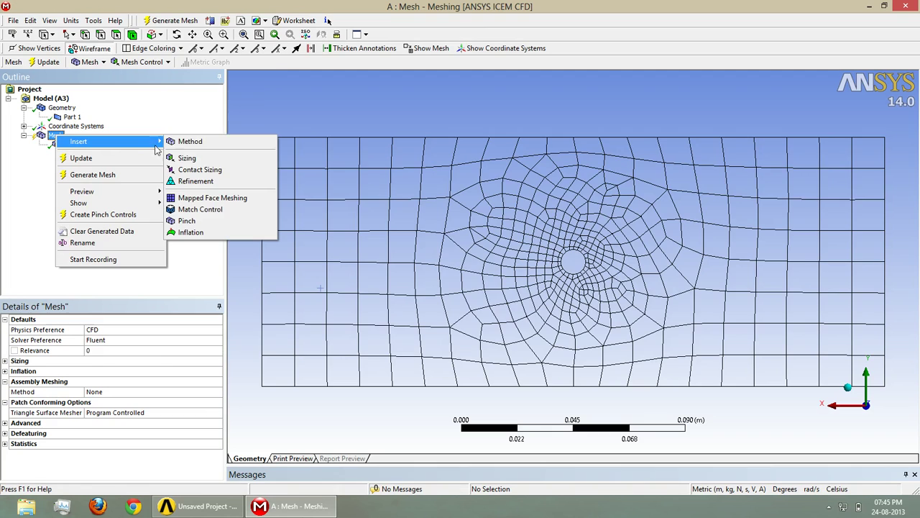
click(210, 232)
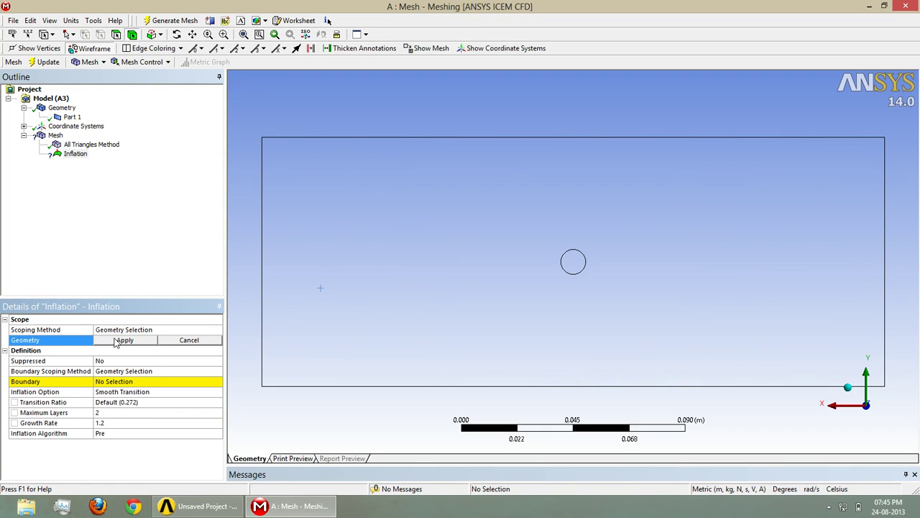
click(346, 234)
click(125, 340)
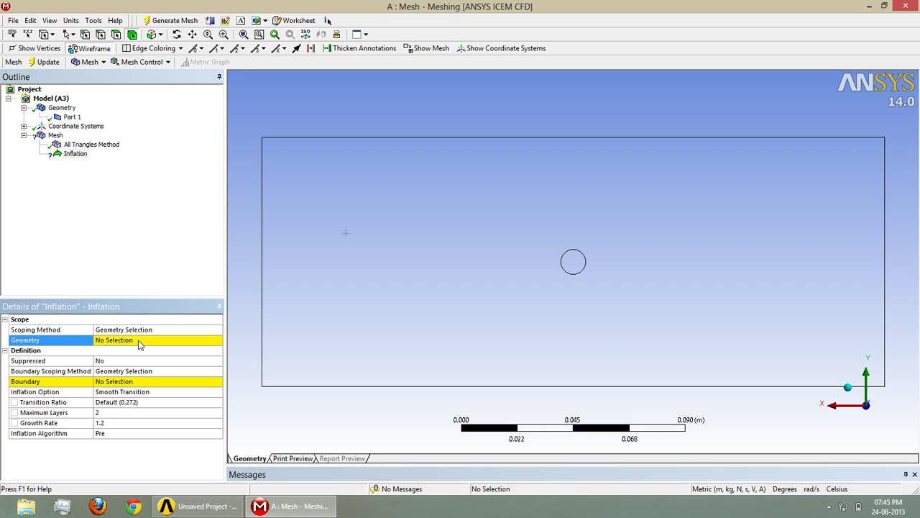
click(416, 157)
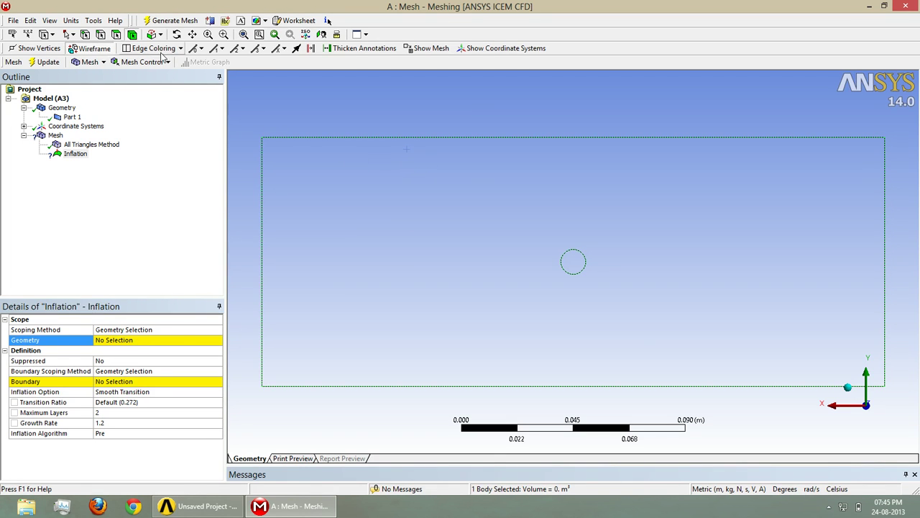
click(116, 34)
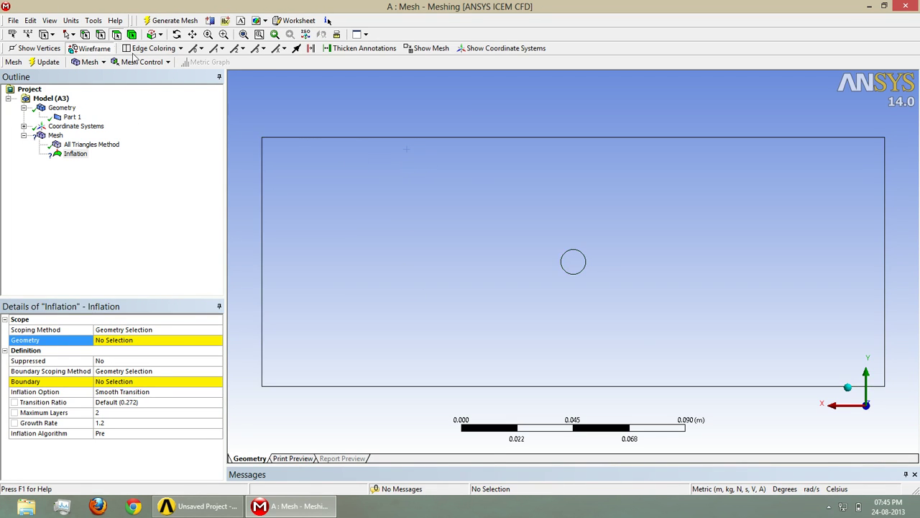
click(381, 205)
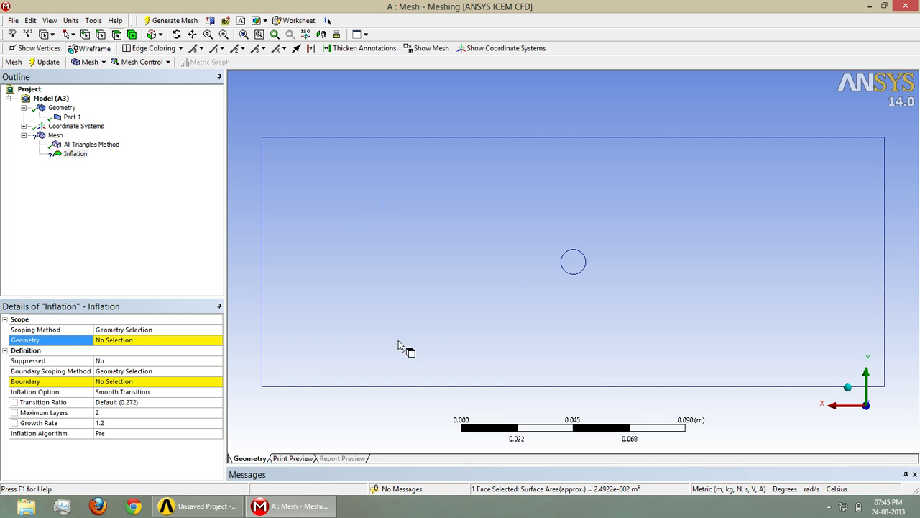
click(128, 342)
click(129, 342)
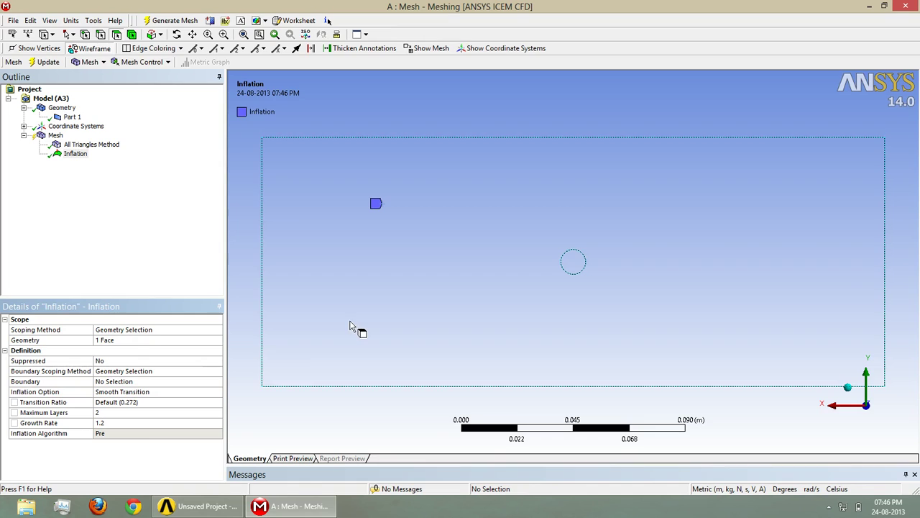
Step: Use the central hole's edge as the inflation boundary with a maximum of 5 layers
click(127, 372)
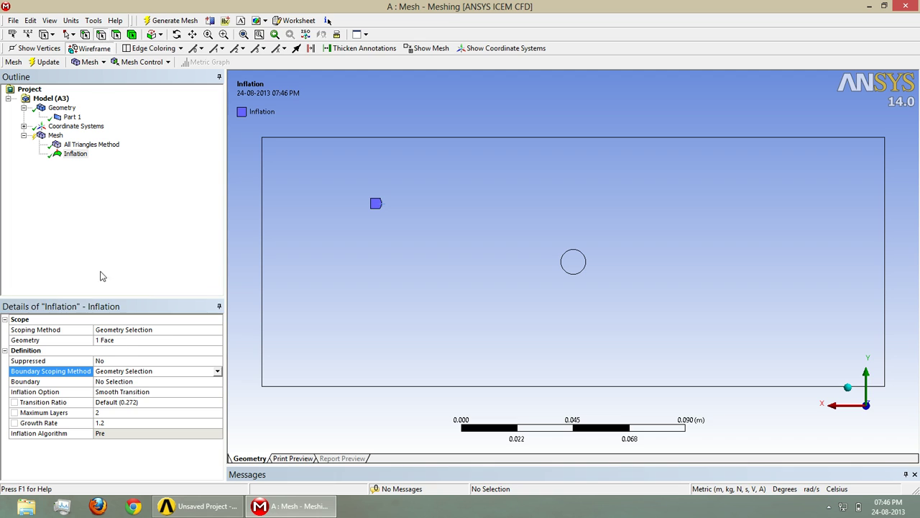
click(128, 382)
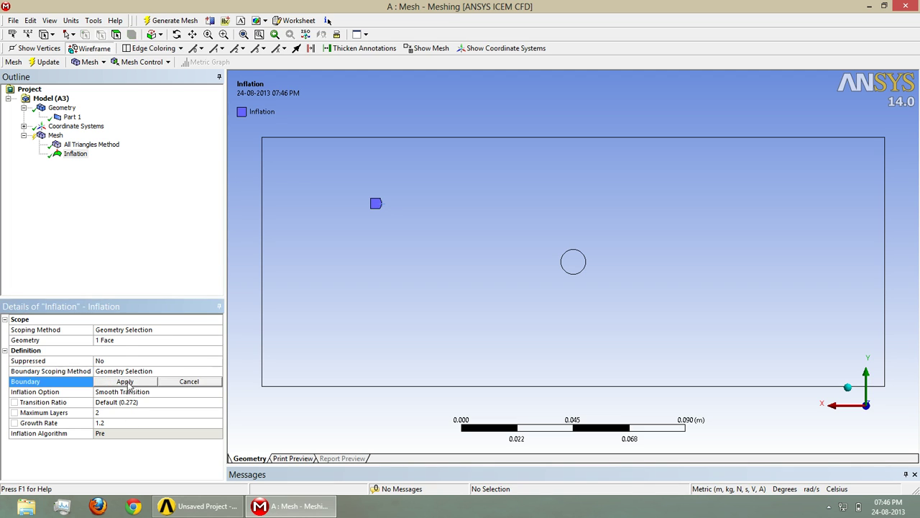
click(570, 272)
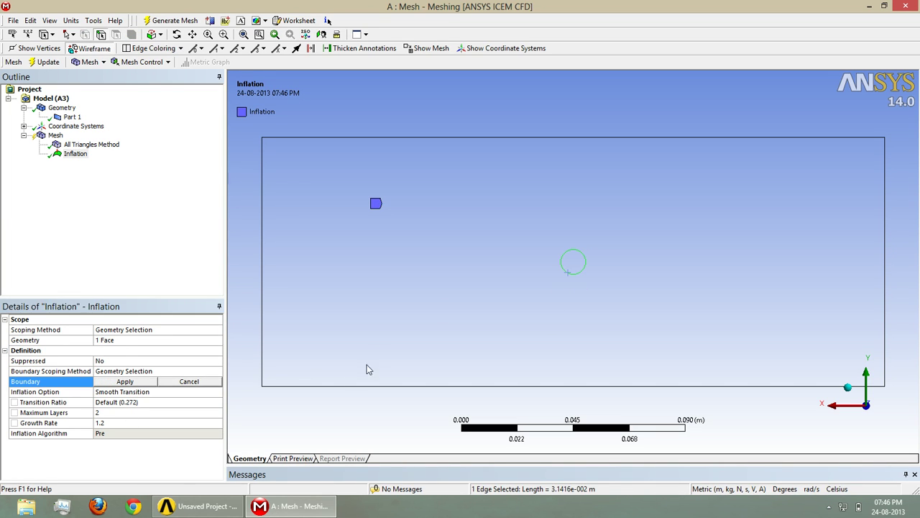
click(120, 381)
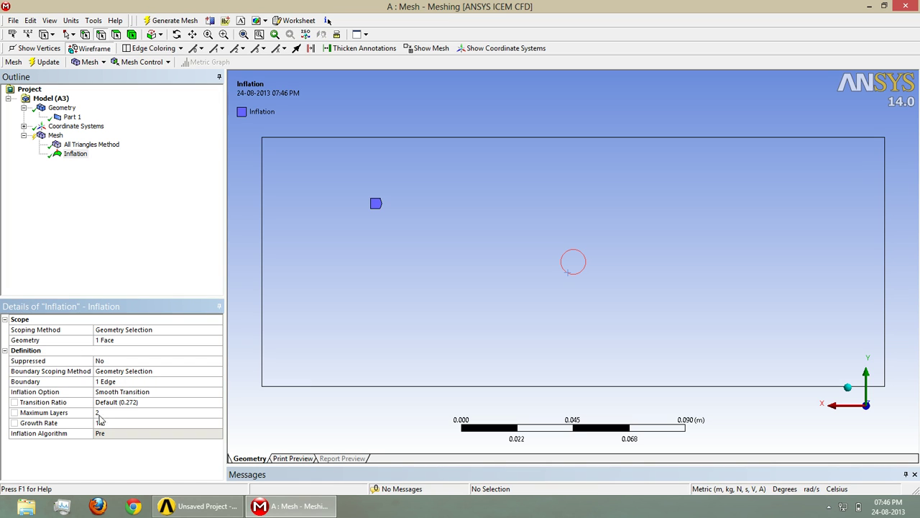
click(113, 413)
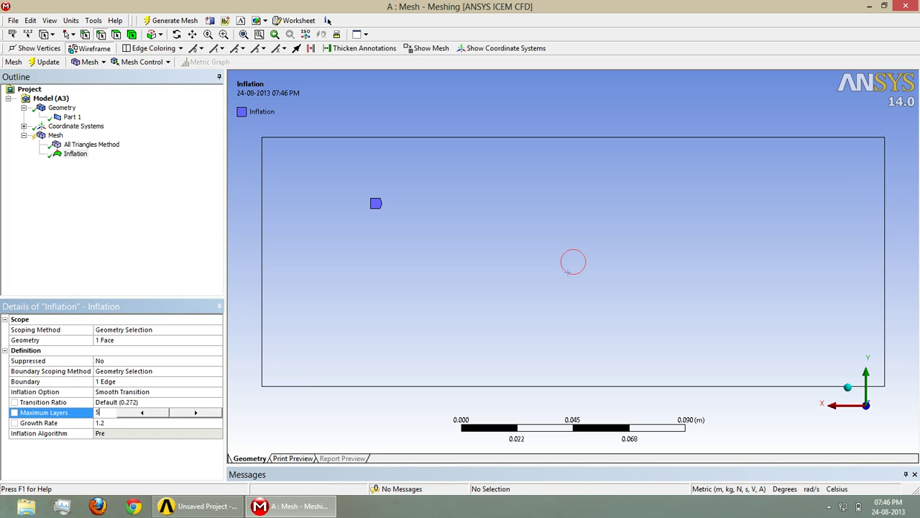
text(5)
click(131, 424)
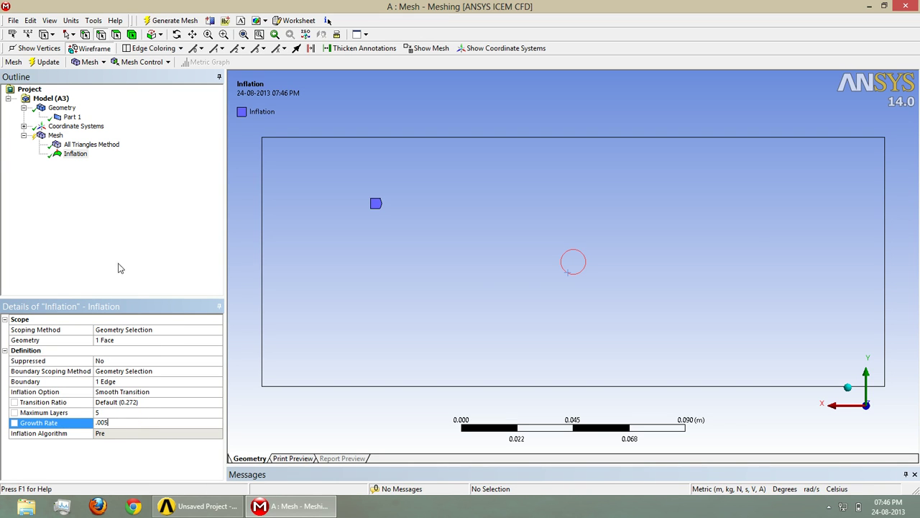
click(55, 136)
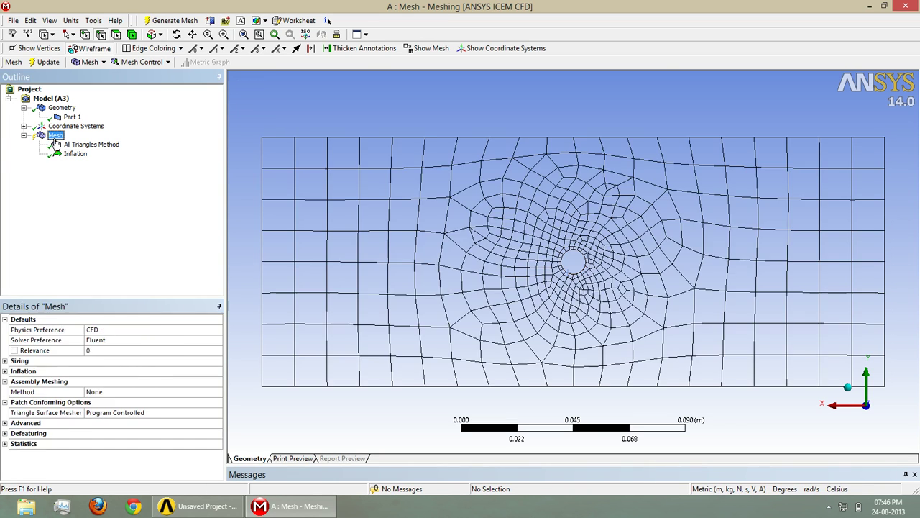
Step: Update the mesh and zoom into the central hole to inspect the triangular inflation rings
click(45, 62)
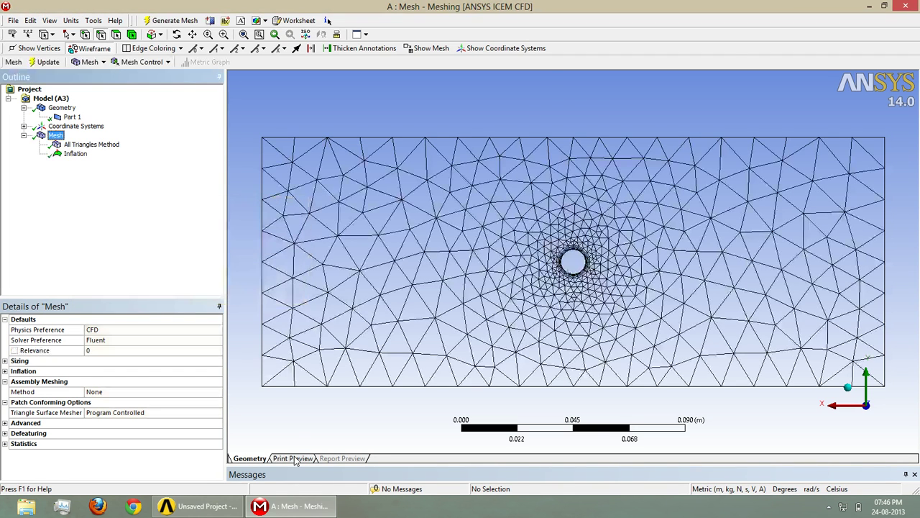
click(579, 268)
scroll(575, 270, up, 3)
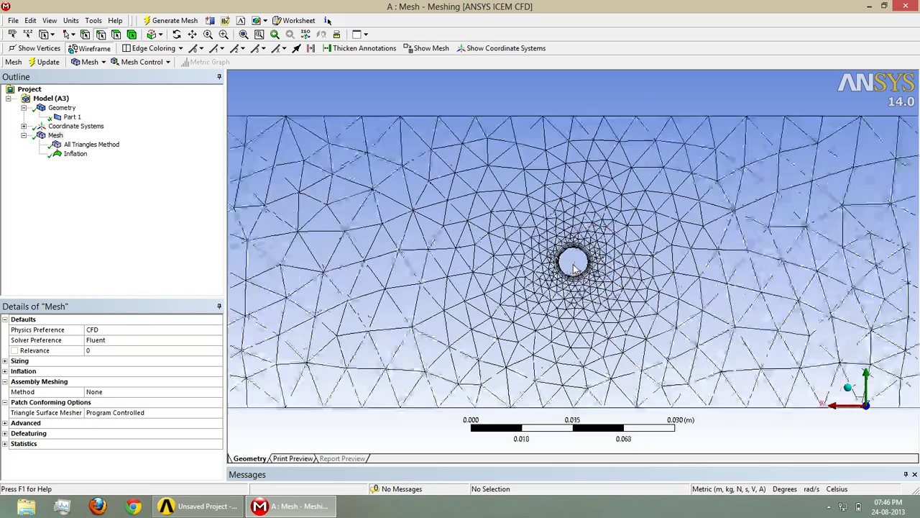
scroll(575, 272, up, 5)
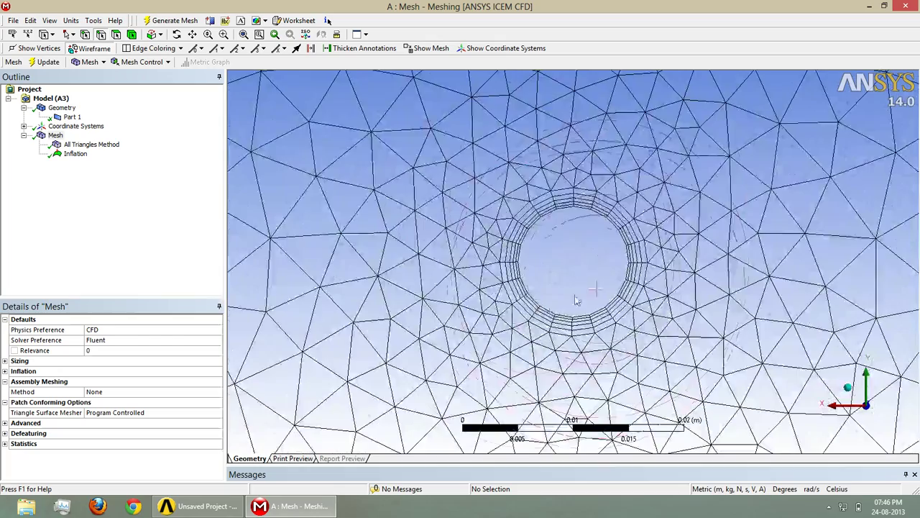
click(554, 278)
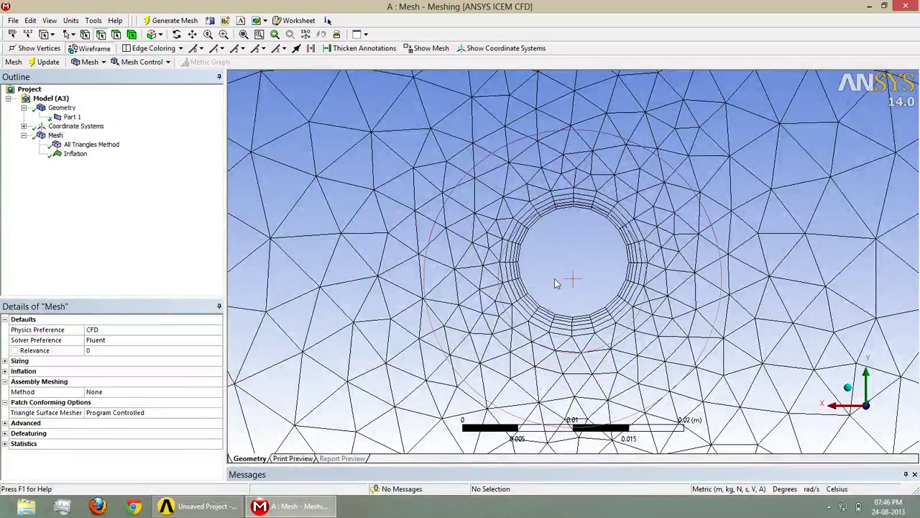
scroll(536, 286, down, 8)
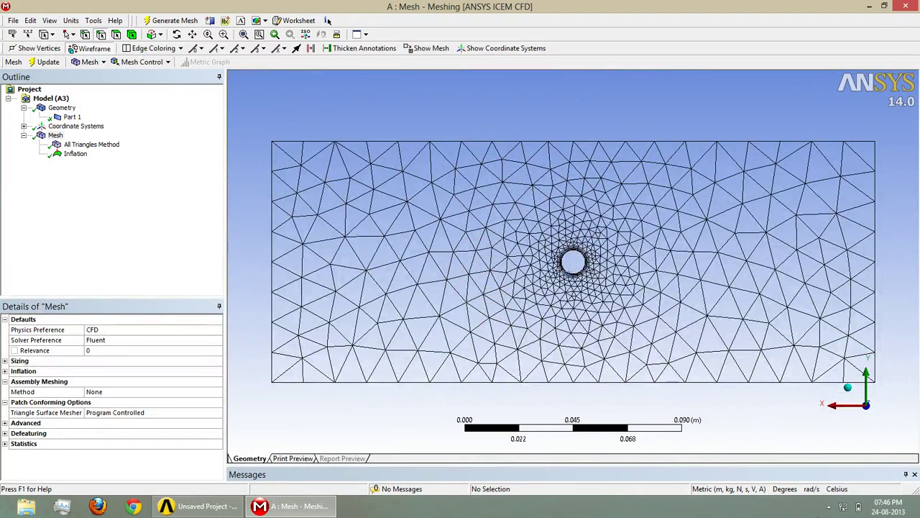
click(830, 508)
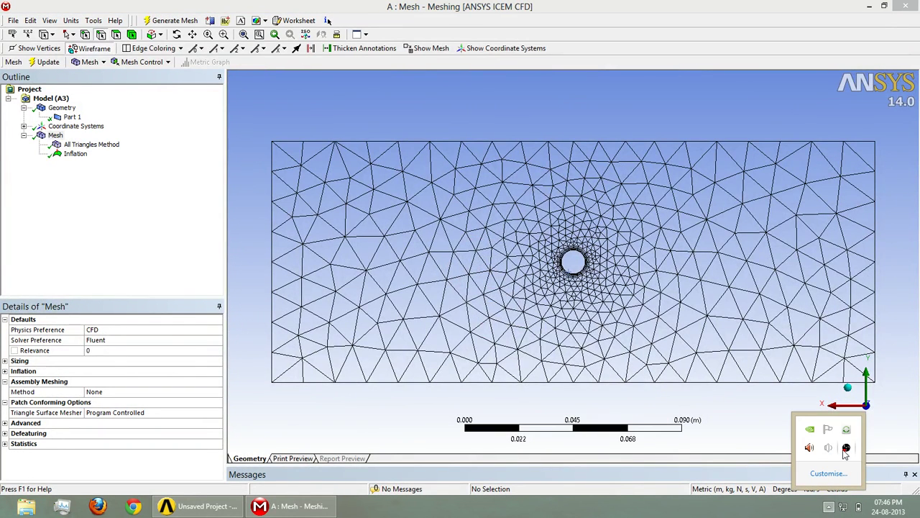